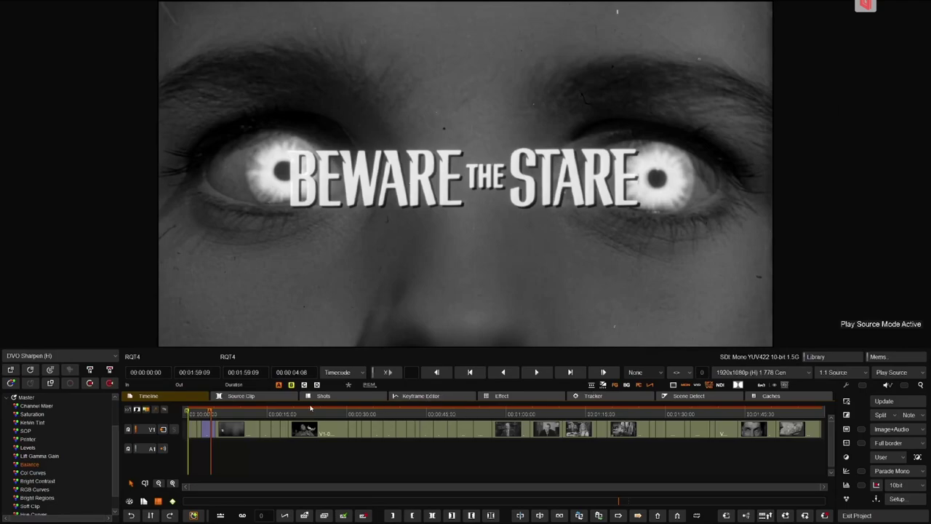
Play and scrub the trailer from the title onward, stepping between shots and checking the torch-lit crowd shot in the enlarged viewer.
drag(307, 412, 286, 430)
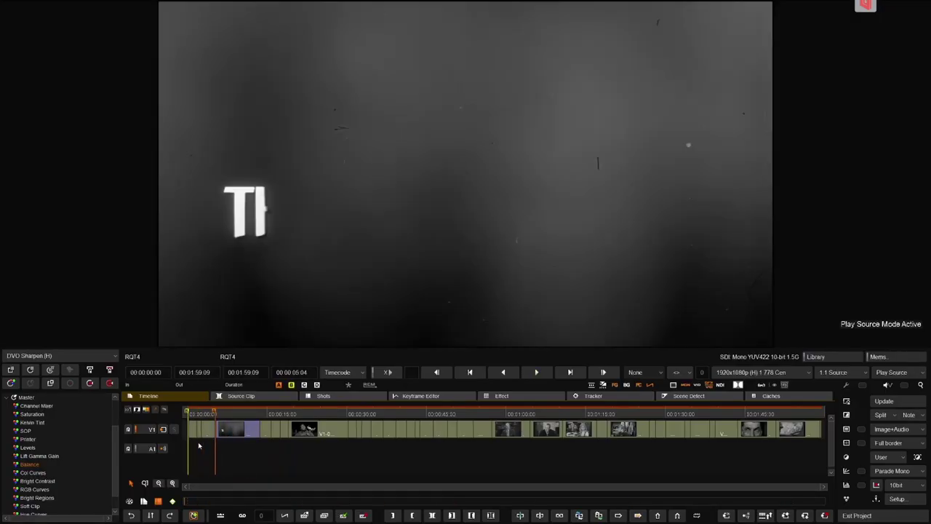
key(space)
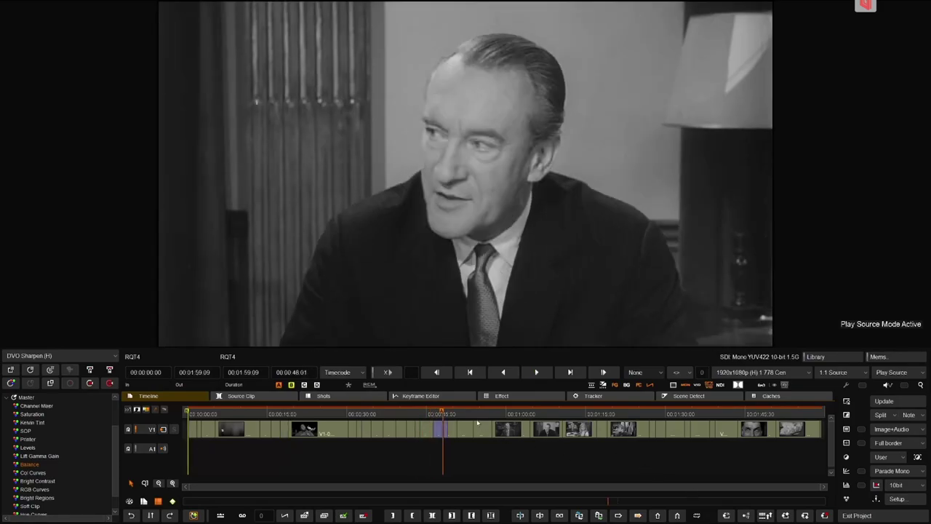
drag(457, 414, 697, 431)
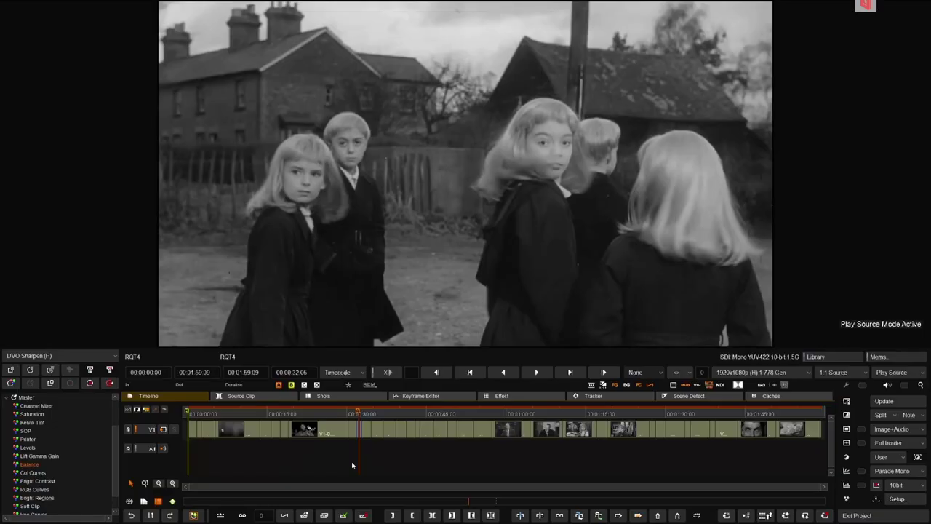
key(Up)
key(Up)
key(Down)
key(Down)
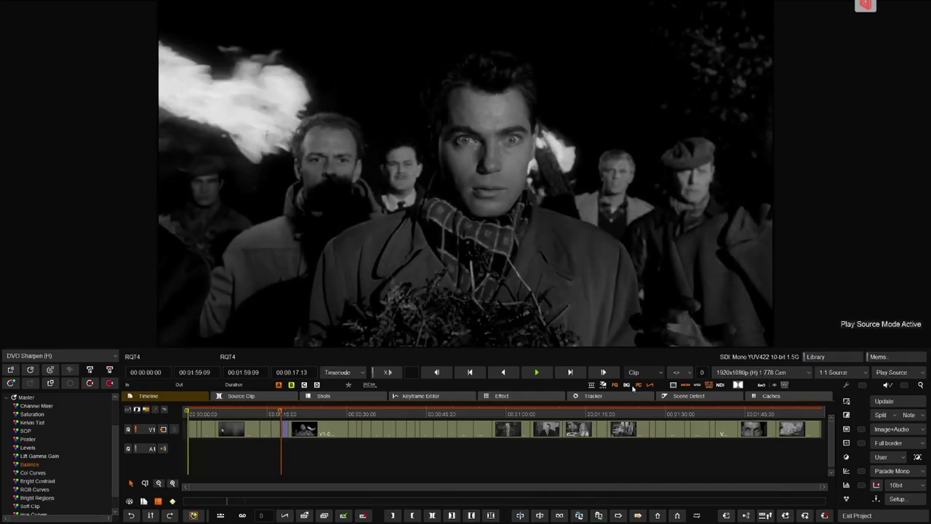
key(Tab)
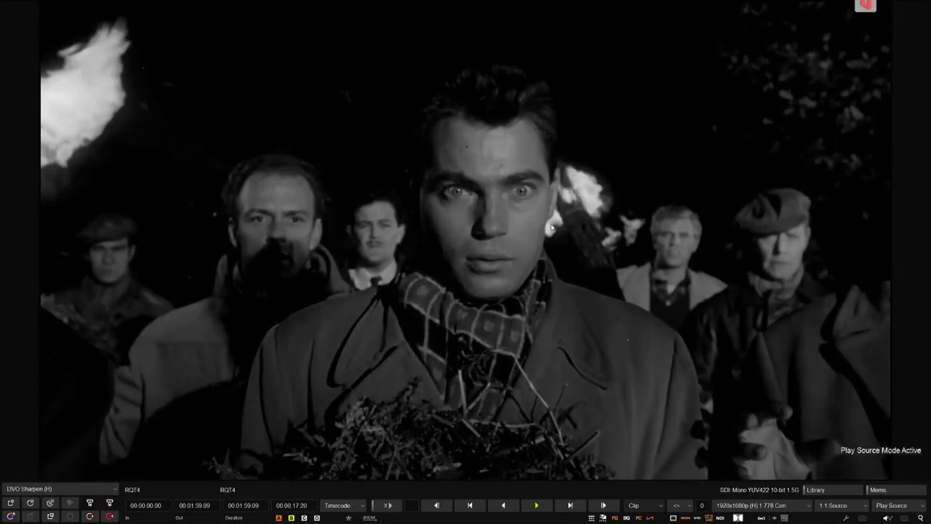
double_click(549, 227)
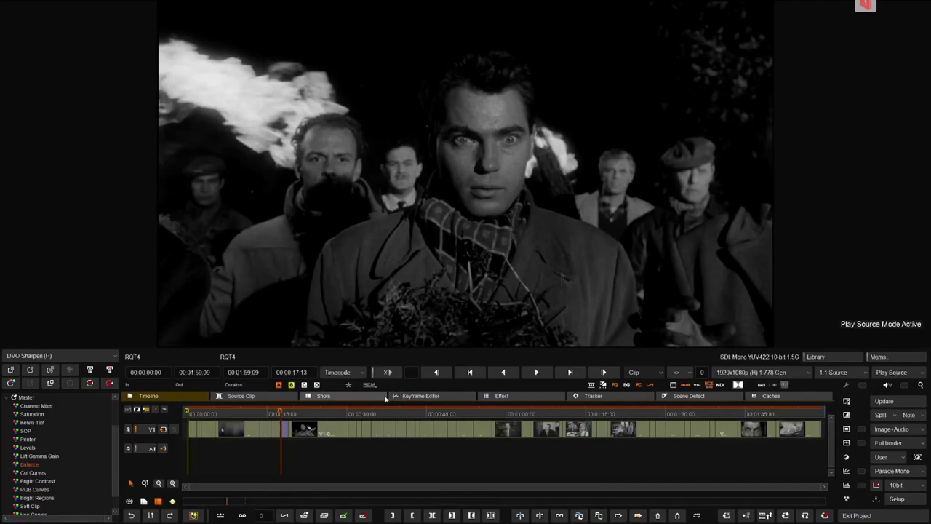
Play and scrub the children's close-up shot to examine its dust, flicker and grain.
key(Down)
key(Down)
key(Down)
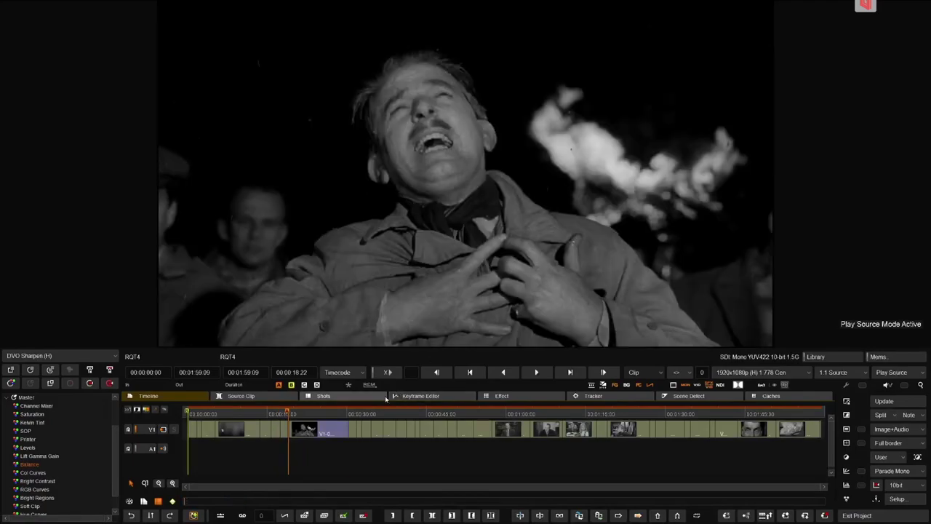
key(space)
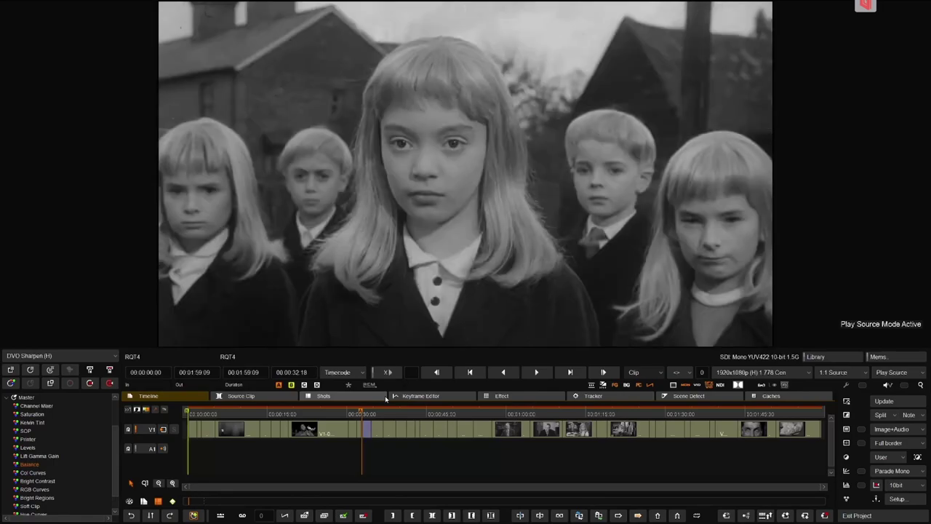
key(space)
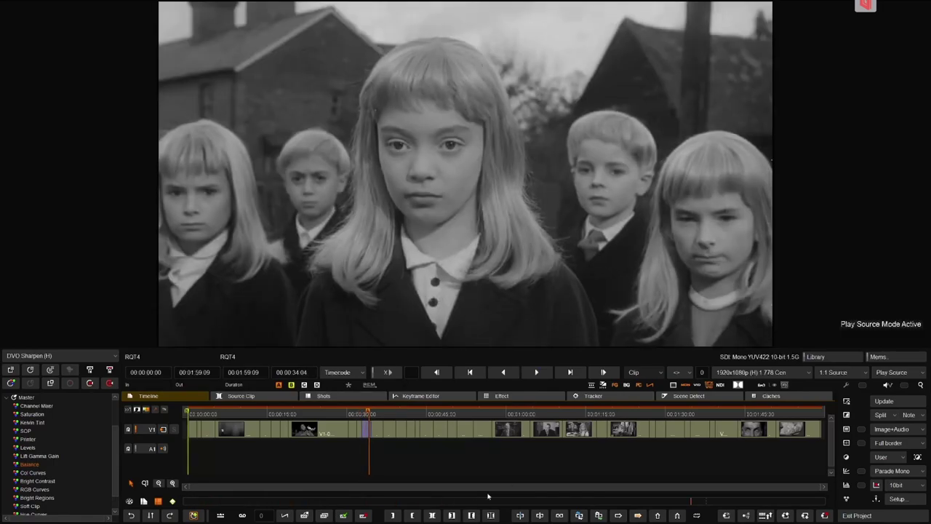
mouse_move(458, 502)
mouse_down()
mouse_move(275, 519)
mouse_move(488, 477)
mouse_move(201, 500)
mouse_move(543, 502)
mouse_up()
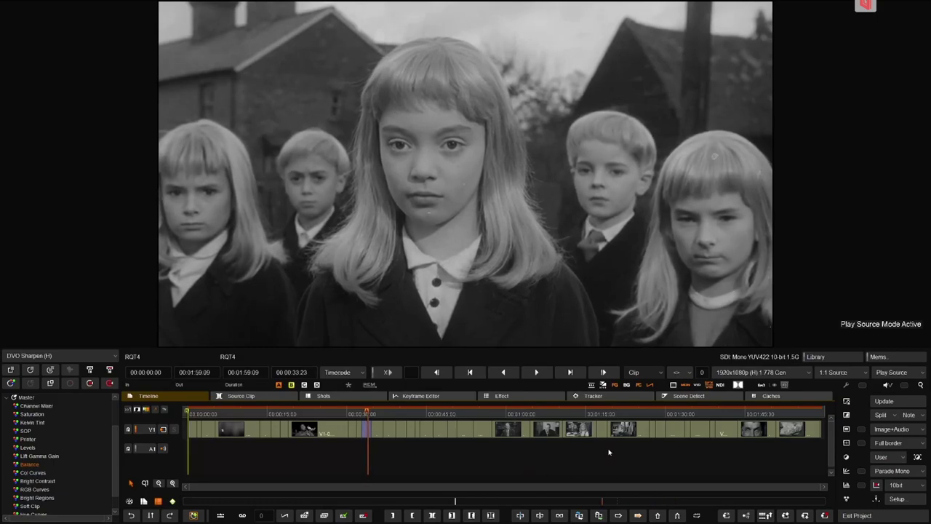
drag(485, 505, 352, 489)
Step through the meeting-room, aeroplane and desk shots to examine their film defects, and return to the children's close-up.
key(Down)
key(Down)
key(Down)
key(Down)
key(Down)
key(Down)
key(Down)
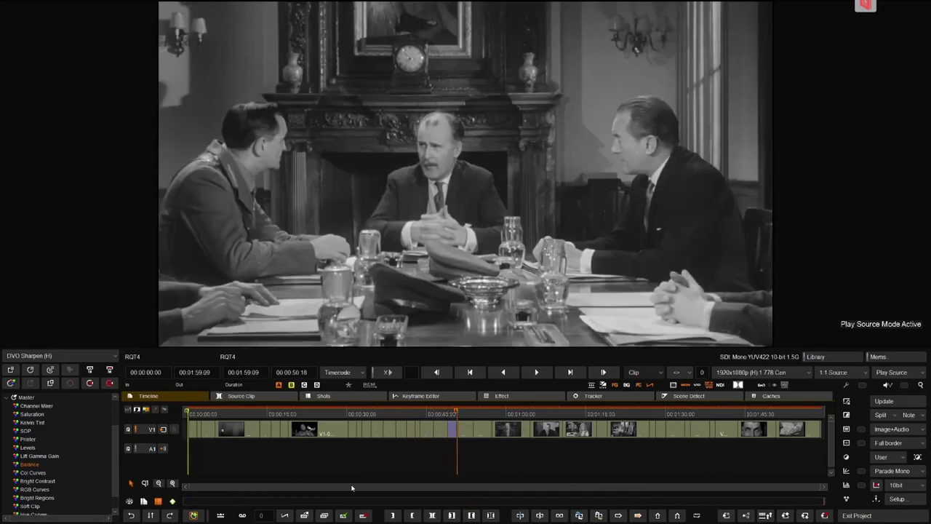
key(Up)
key(space)
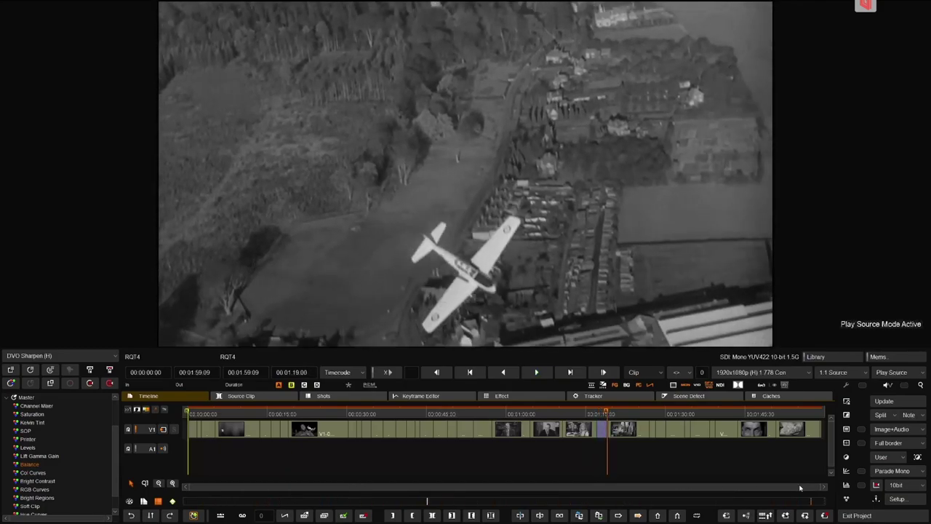
drag(800, 488, 690, 496)
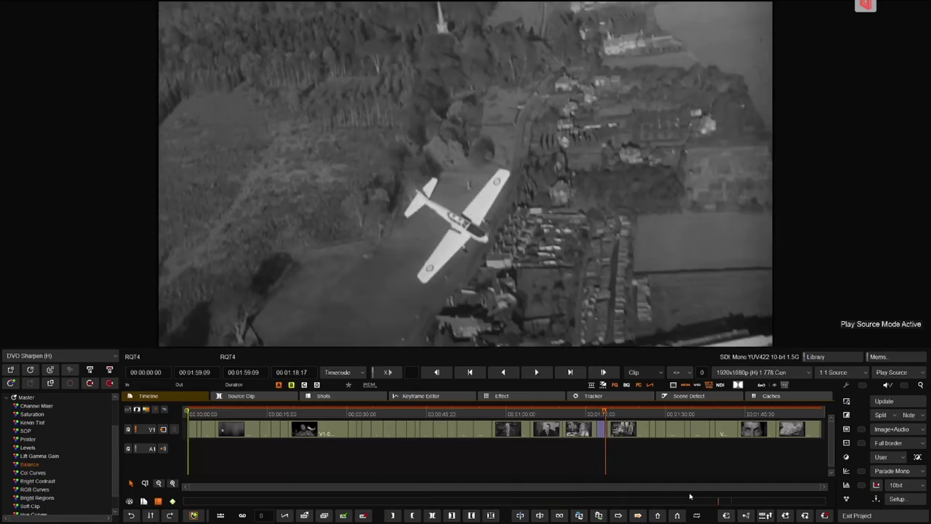
key(Up)
key(Up)
key(Up)
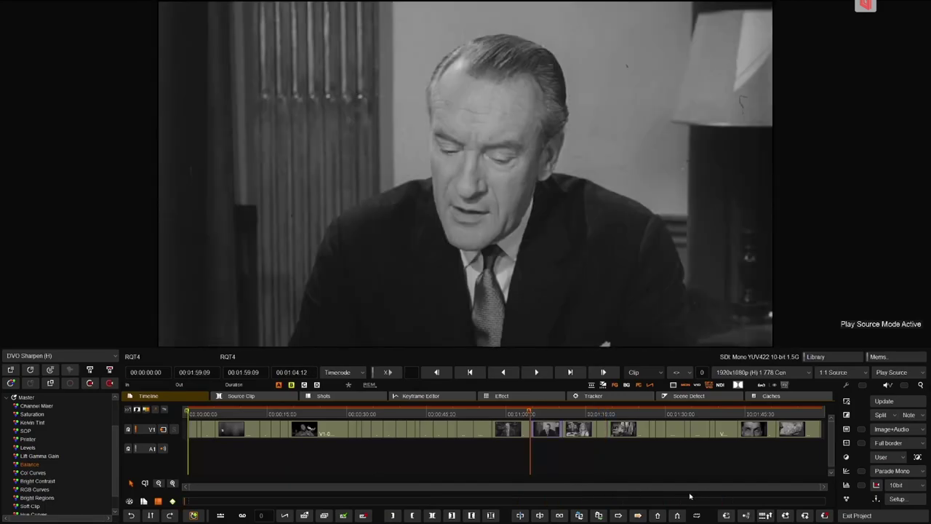
key(Up)
key(Up)
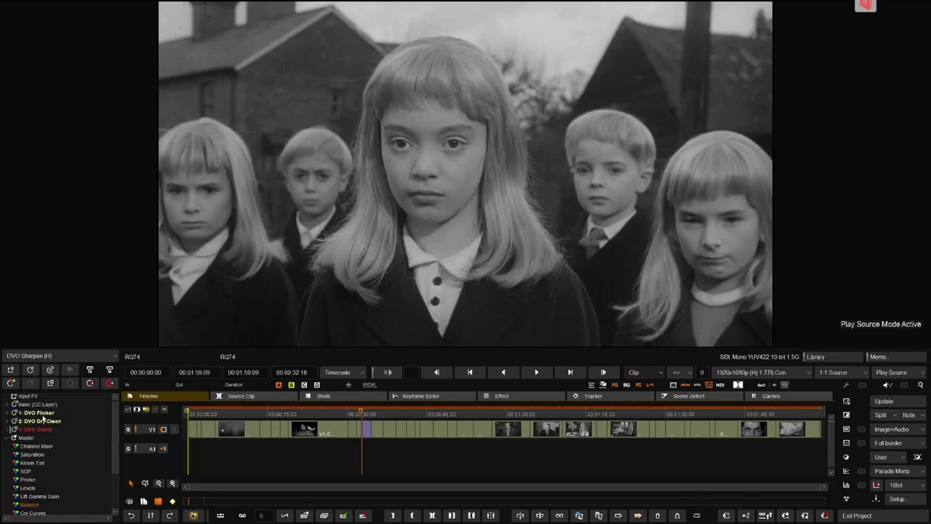
Review the DVO restoration effects on the children's close-up and compare the output with Source in a dual view.
click(43, 414)
click(36, 457)
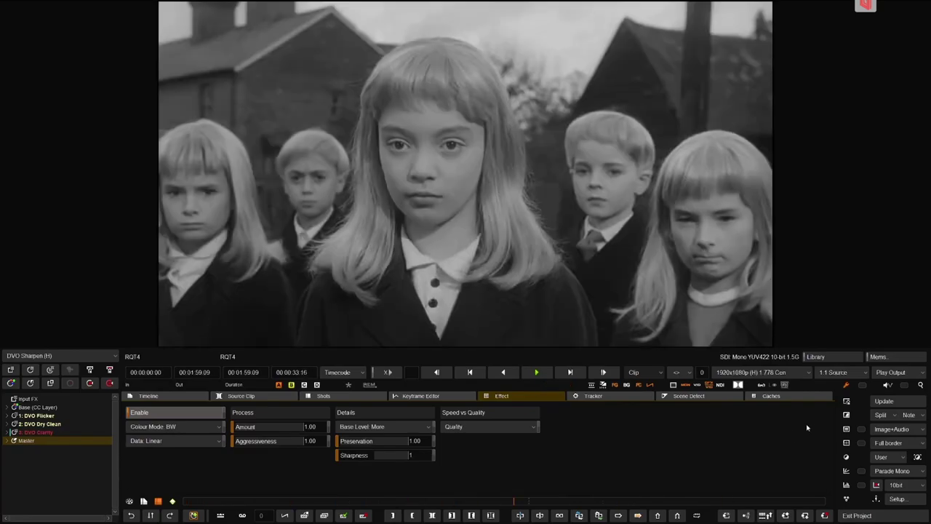
key(space)
click(910, 415)
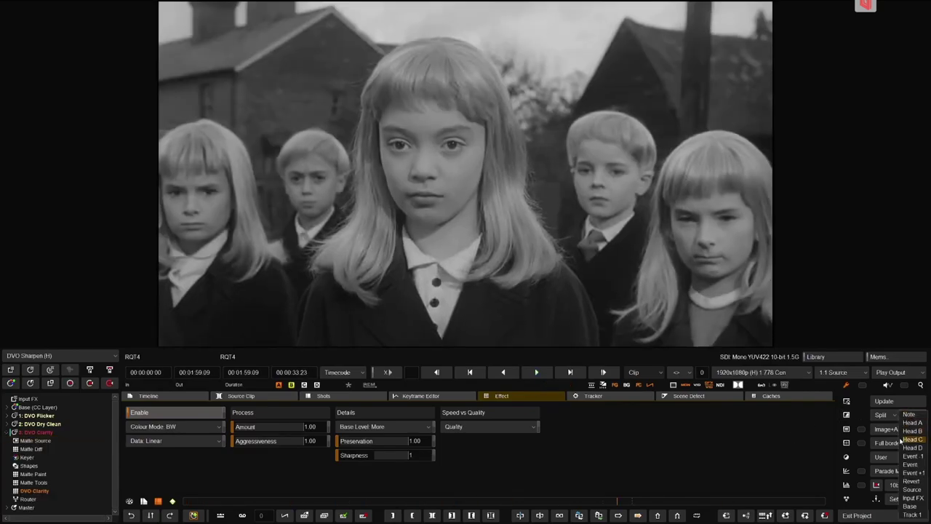
click(911, 491)
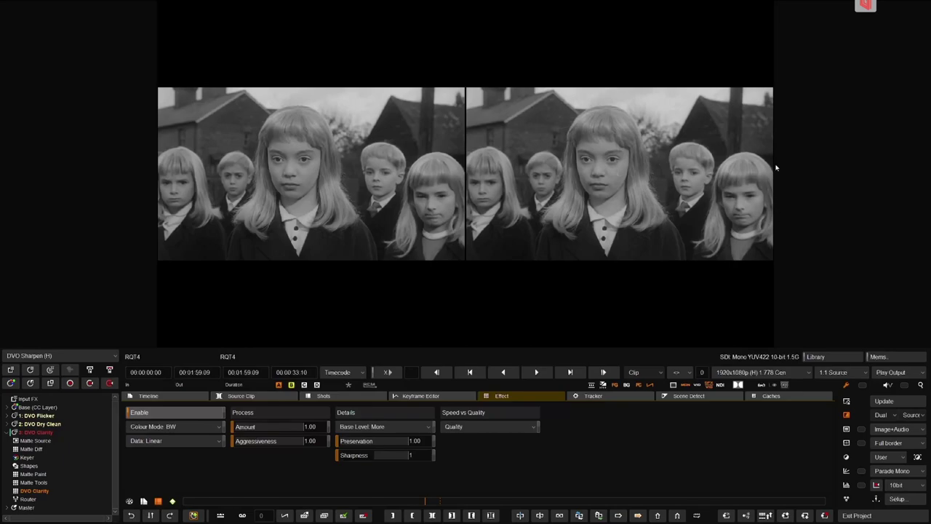
Disconnect from the remote workstation and switch to Photoshop.
click(864, 7)
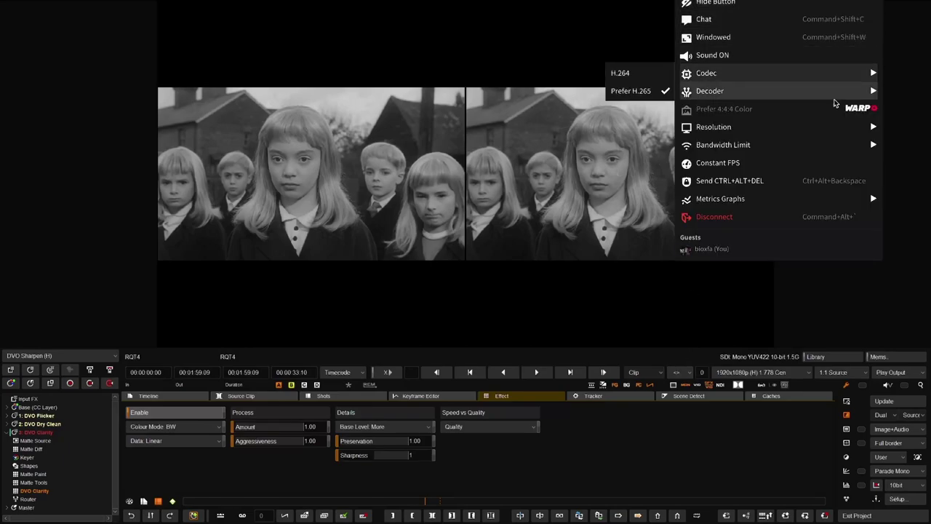
click(821, 216)
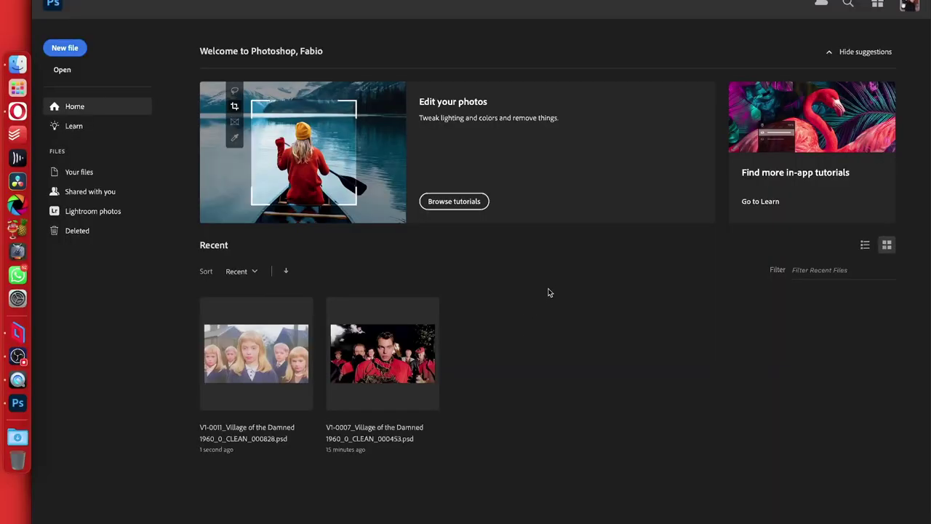
Open V1-0011_Village of the Damned 1960_0_CLEAN_000786.exr from the TRAILER CLEANED folder on JIMINY, reading alpha data as transparency.
click(62, 69)
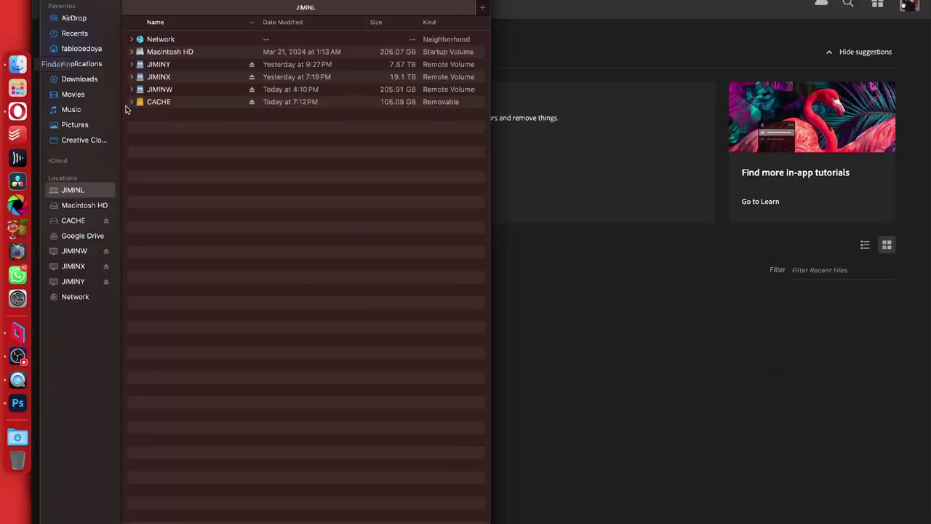
double_click(173, 64)
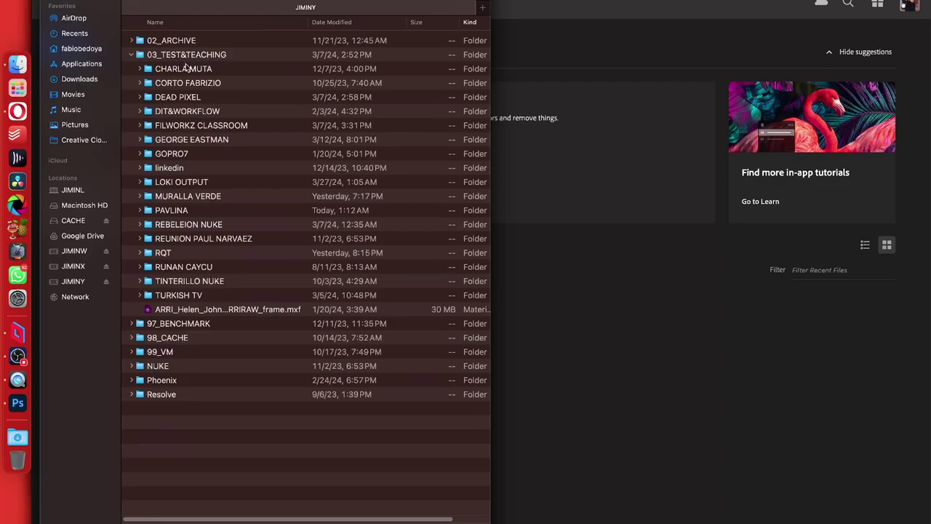
double_click(164, 253)
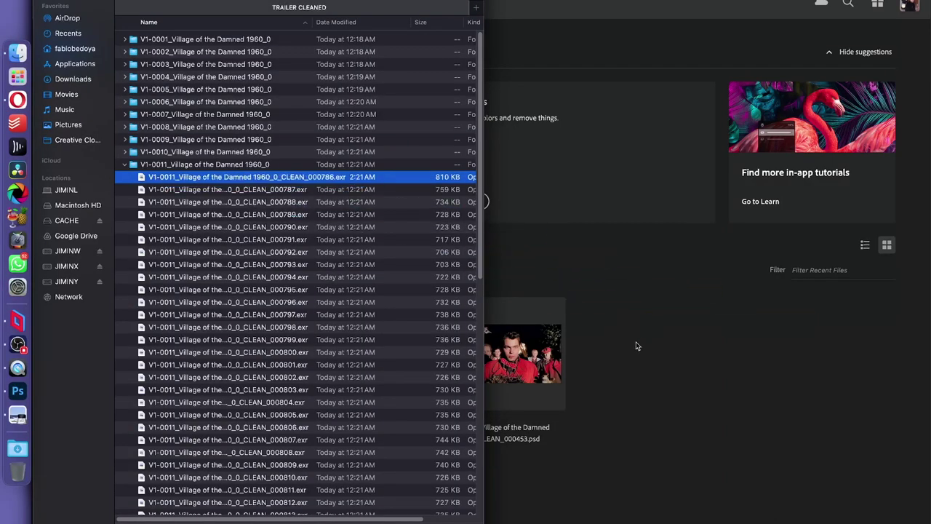
key(Return)
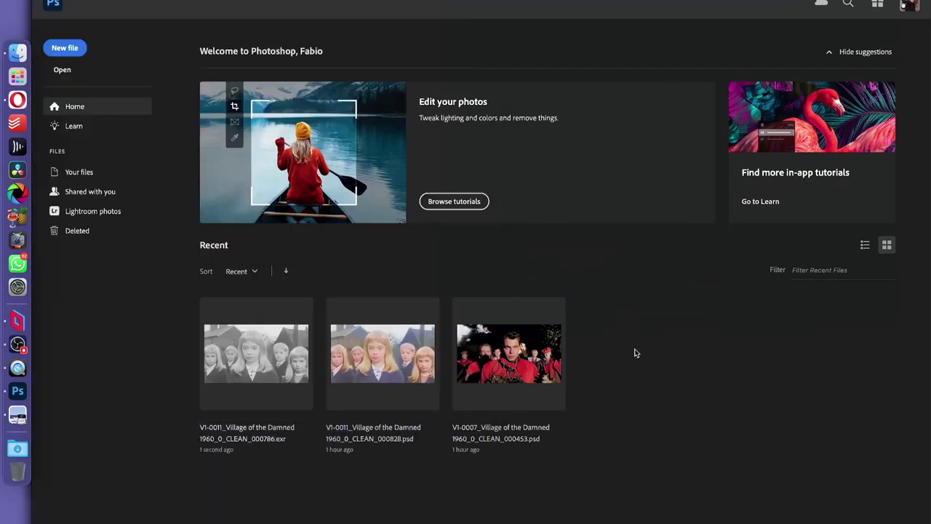
click(470, 179)
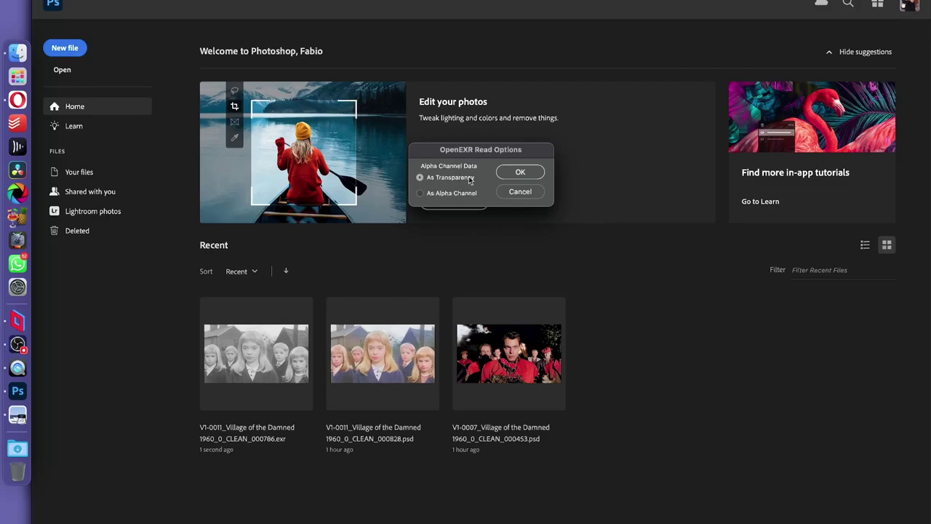
click(520, 172)
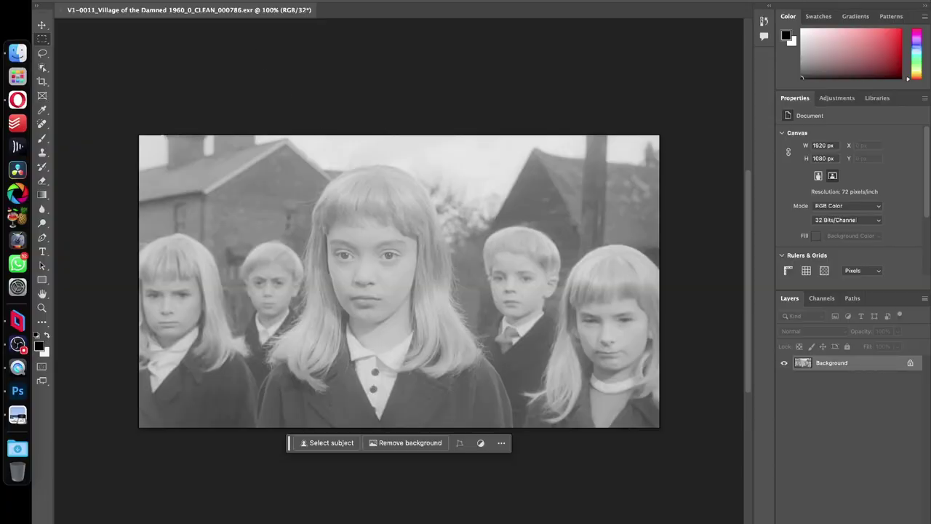
Convert the background layer to a smart object, and download and enable the Colorize neural filter for it.
click(232, 2)
mouse_move(179, 1)
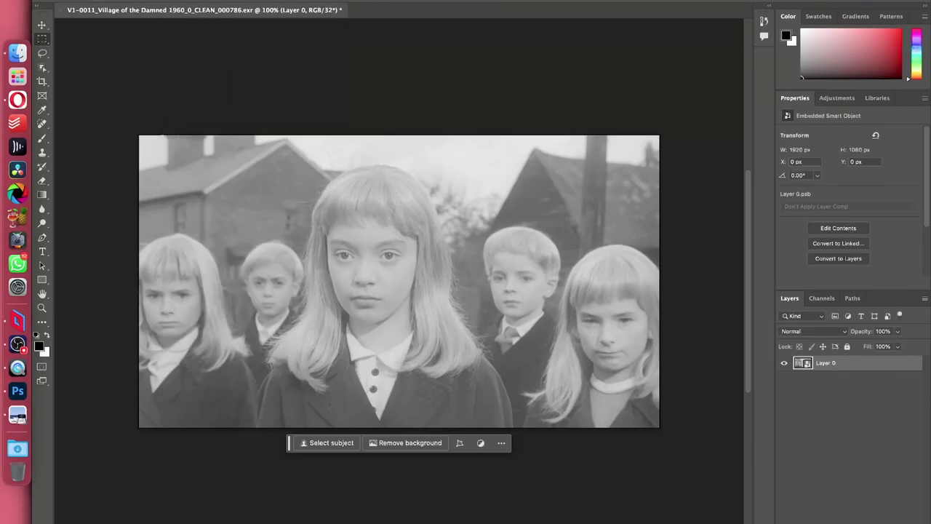
click(266, 2)
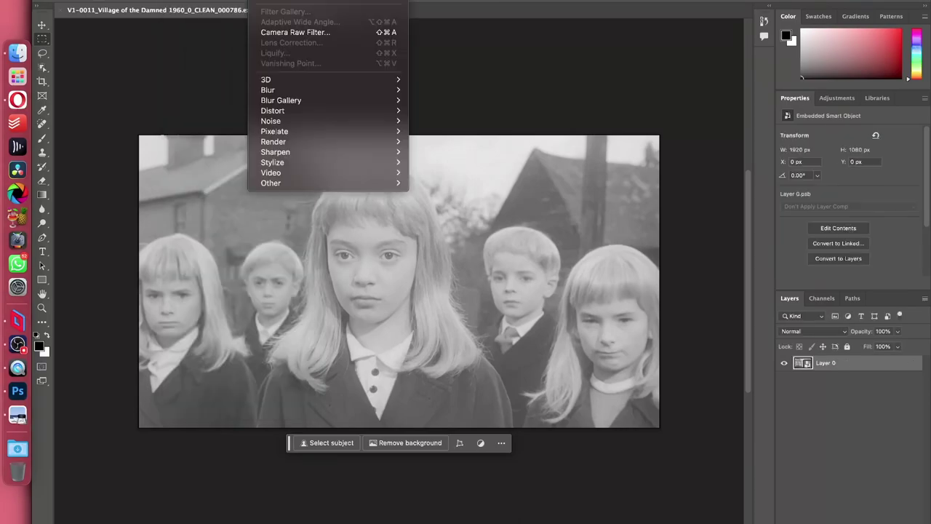
click(292, 2)
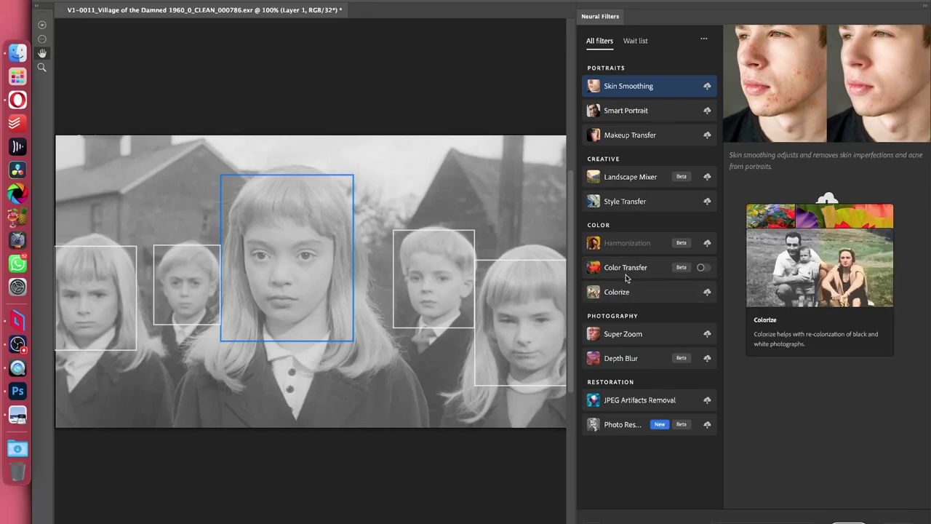
click(657, 300)
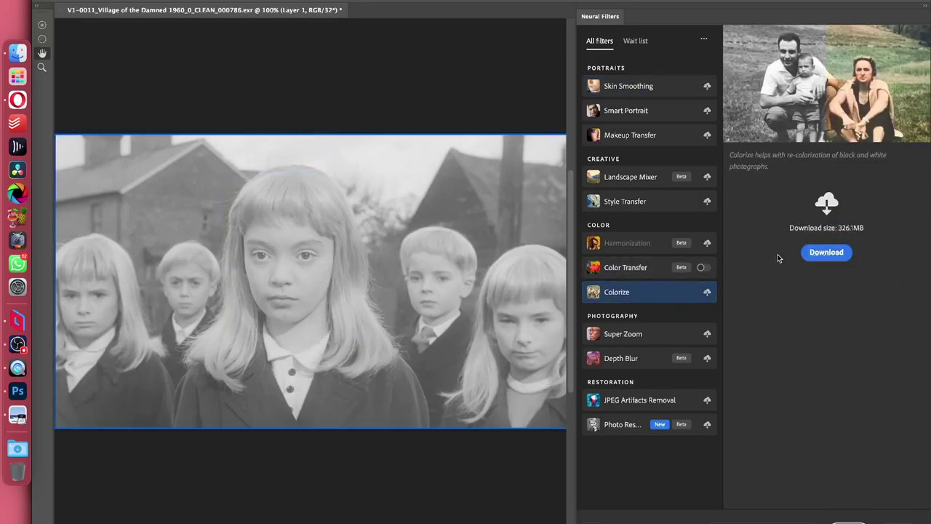
click(802, 253)
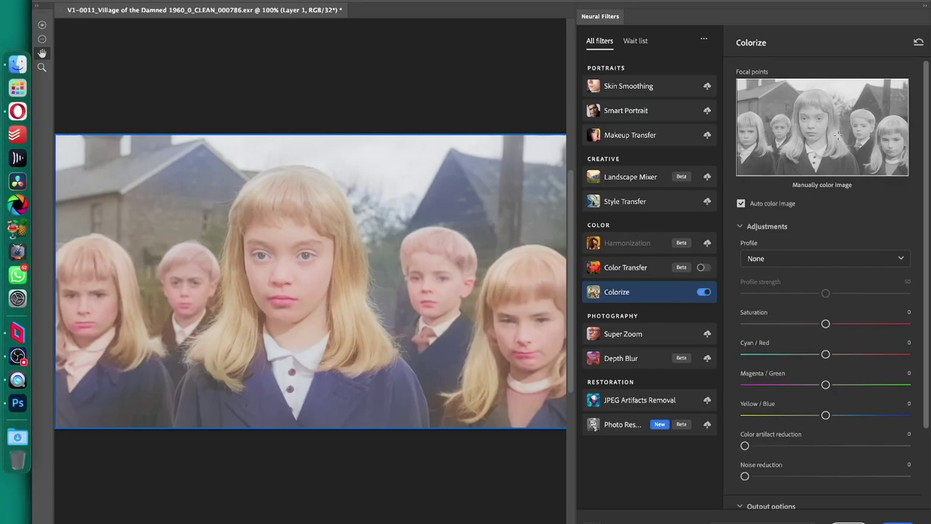
Add three grey focal points (RGB 153, 146, 146) around the hair of the blonde child at the far right.
click(892, 120)
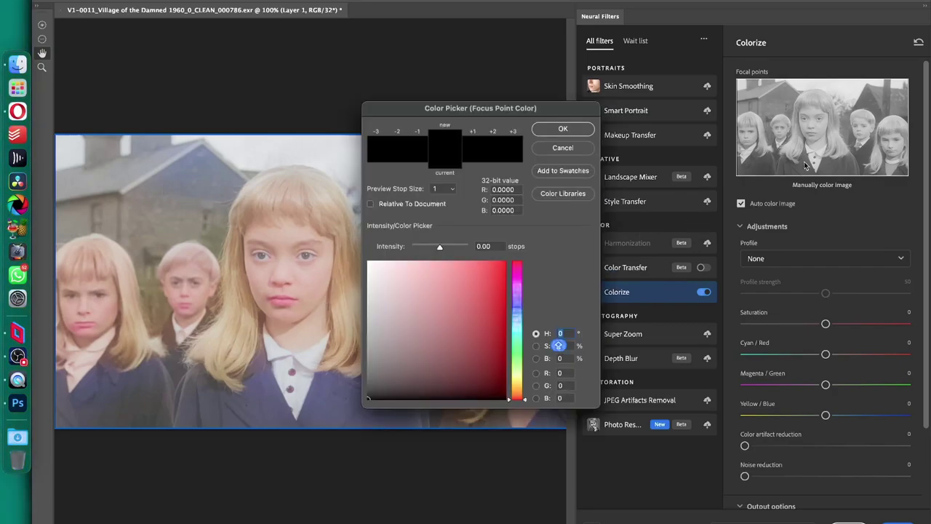
key(Escape)
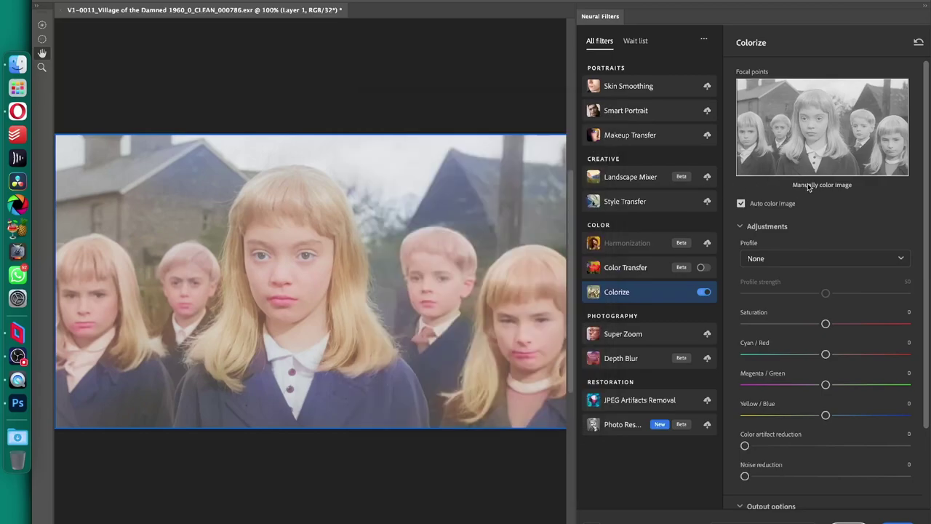
click(893, 126)
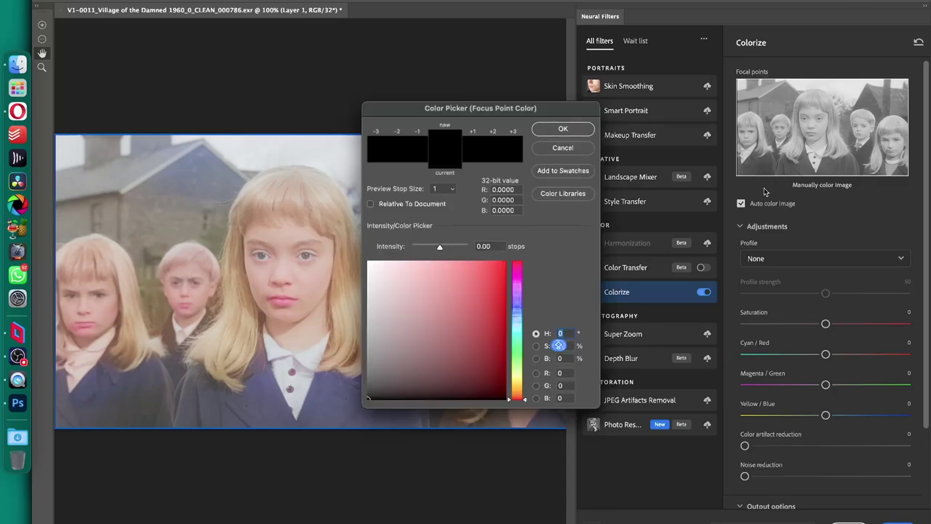
mouse_move(417, 280)
mouse_down()
mouse_move(368, 262)
mouse_move(383, 346)
mouse_move(374, 316)
mouse_up()
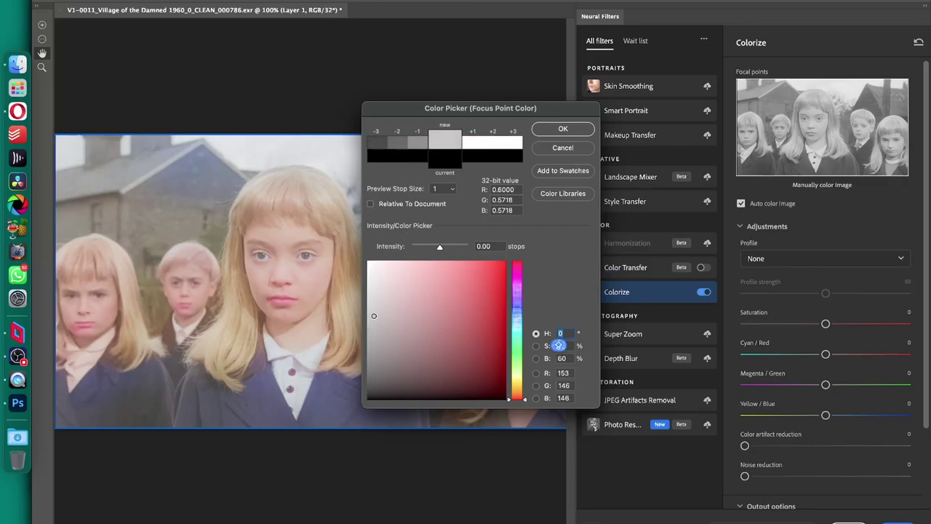
click(563, 129)
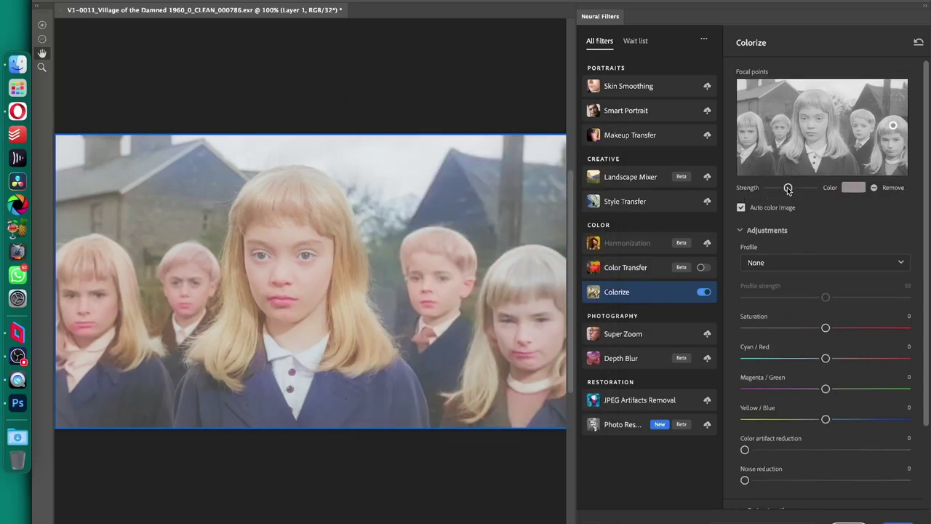
click(876, 153)
click(905, 156)
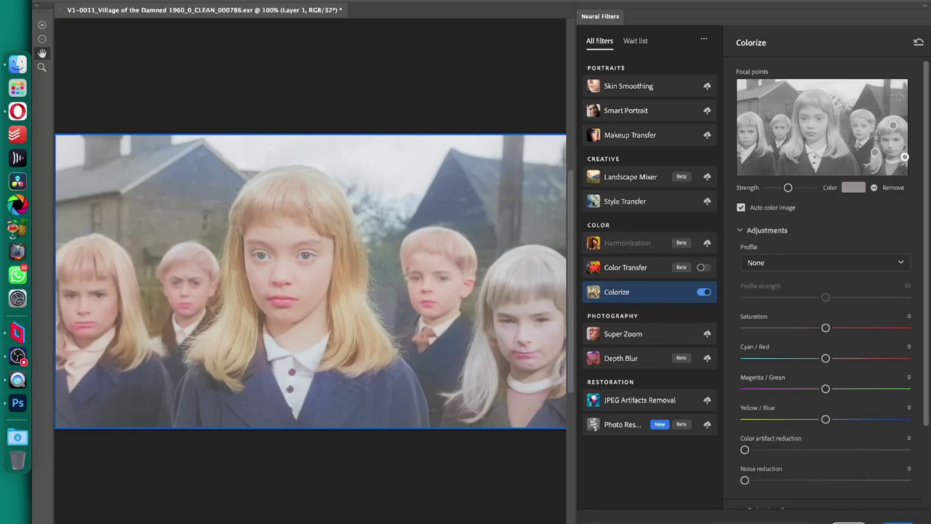
Reposition the focal points on the far-right child and remove them from the Colorize filter.
drag(893, 126, 893, 118)
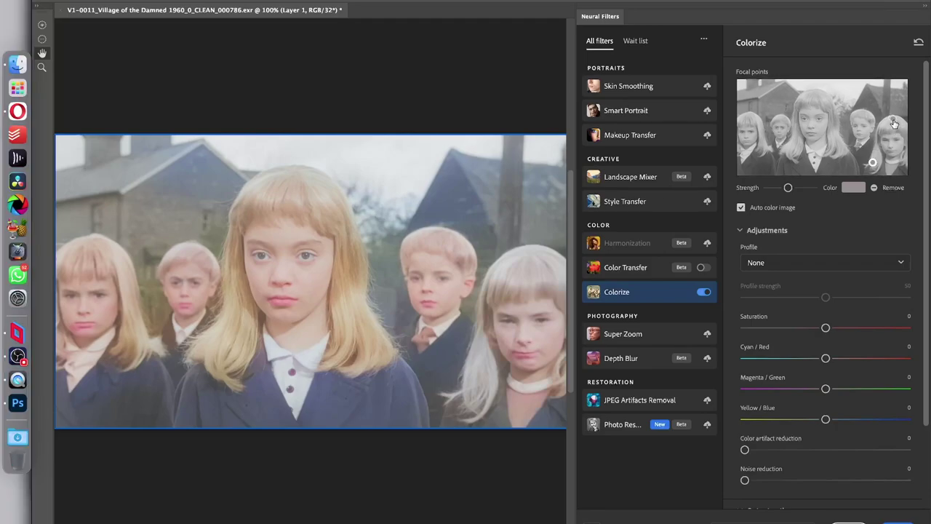
drag(893, 121, 894, 129)
click(893, 128)
click(875, 187)
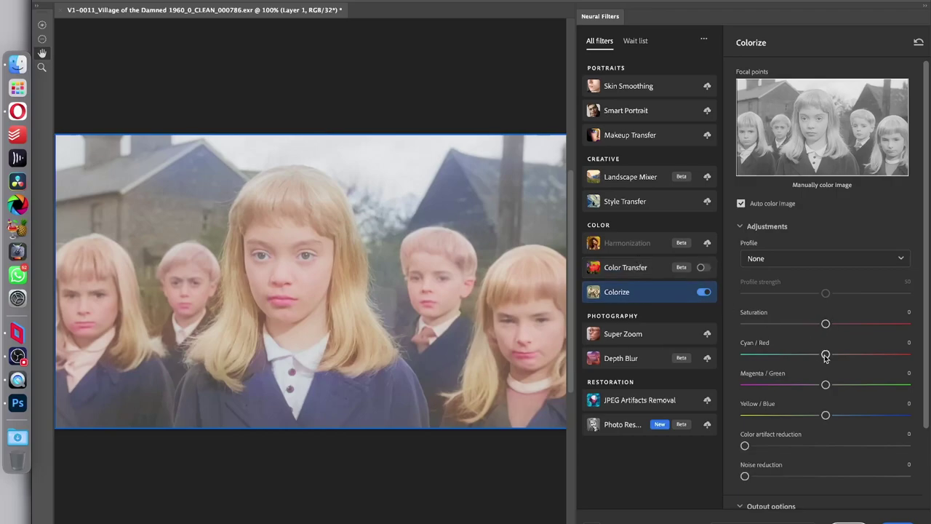
Try different Cyan / Red and Color artifact reduction amounts on the colorized frame and reset them to 0.
scroll(826, 357, down, 2)
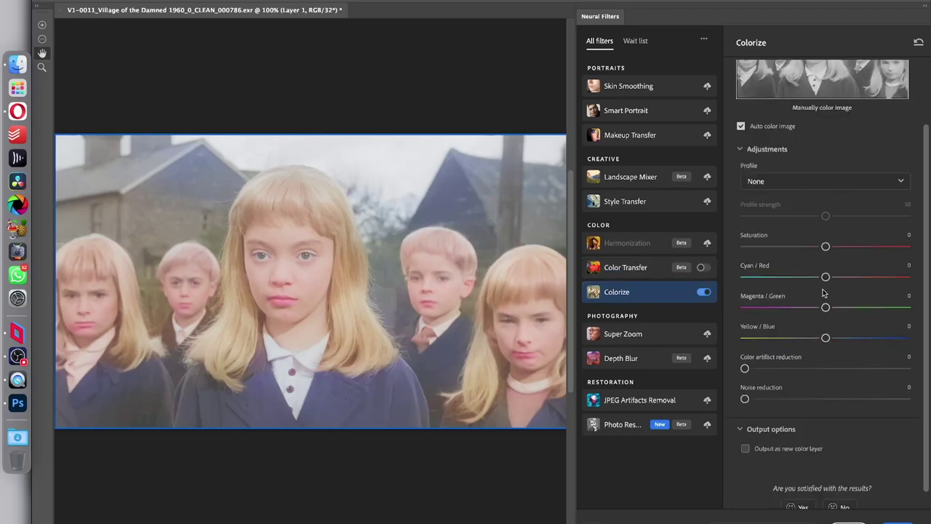
drag(825, 277, 861, 278)
drag(743, 367, 754, 374)
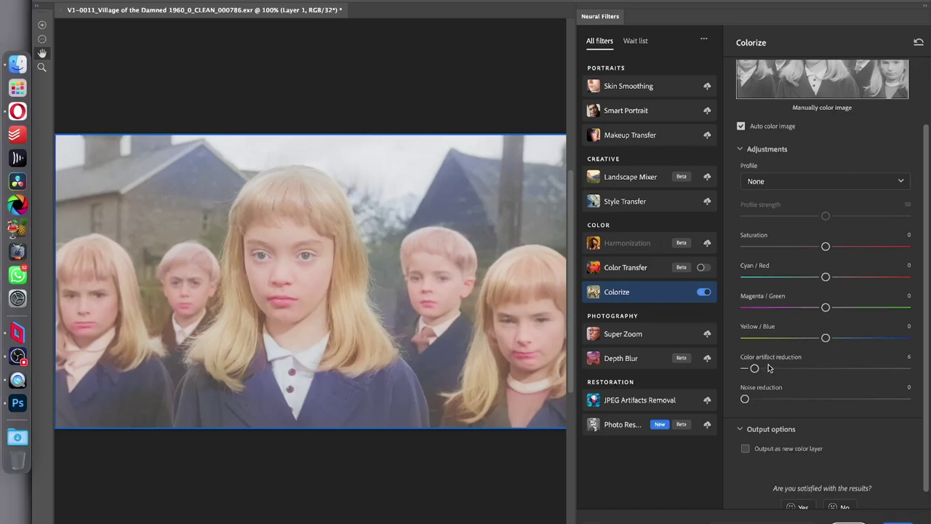
click(800, 369)
drag(798, 371, 825, 369)
click(743, 369)
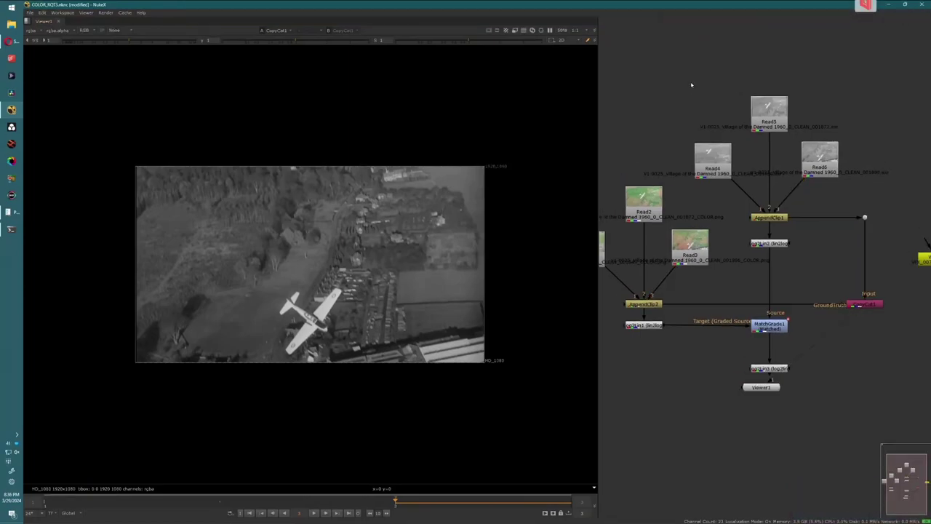
Open the script COLOR_RQT.nknc in NukeX and dismiss the non-commercial version notice.
key(ctrl+o)
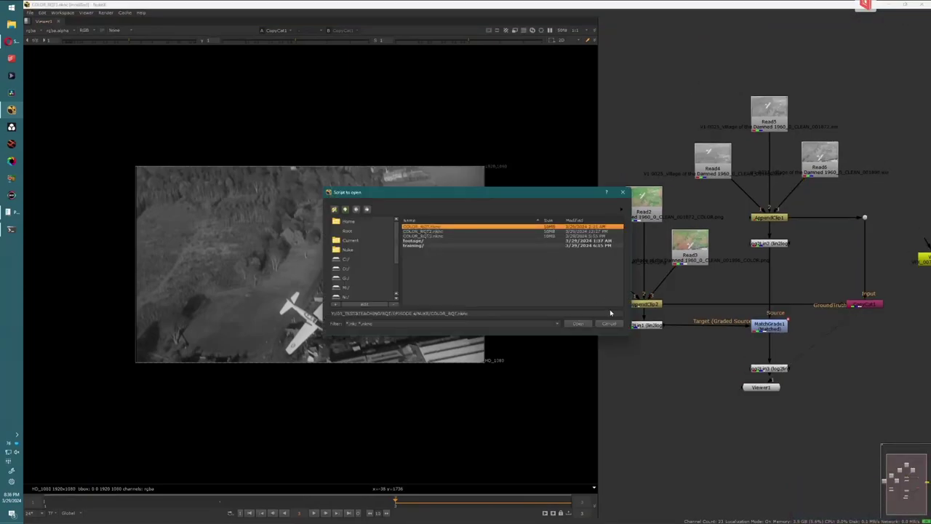
click(585, 327)
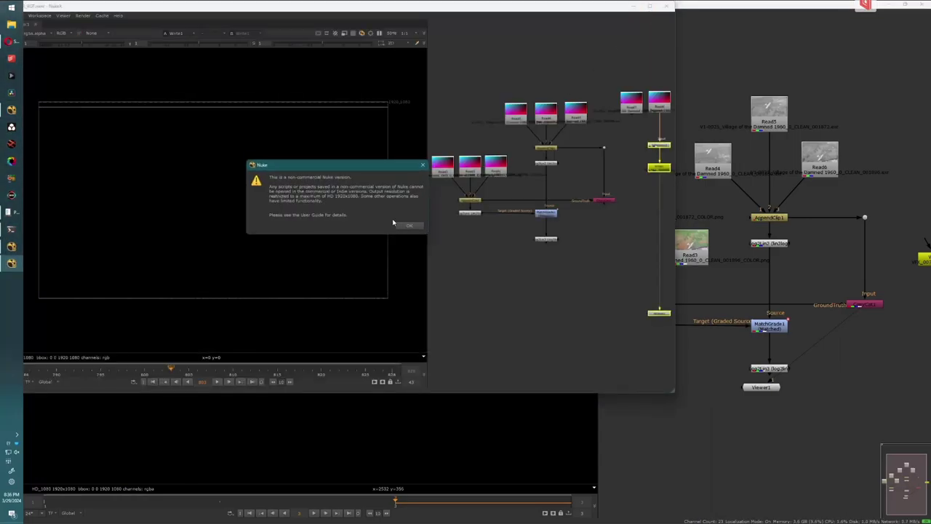
click(404, 225)
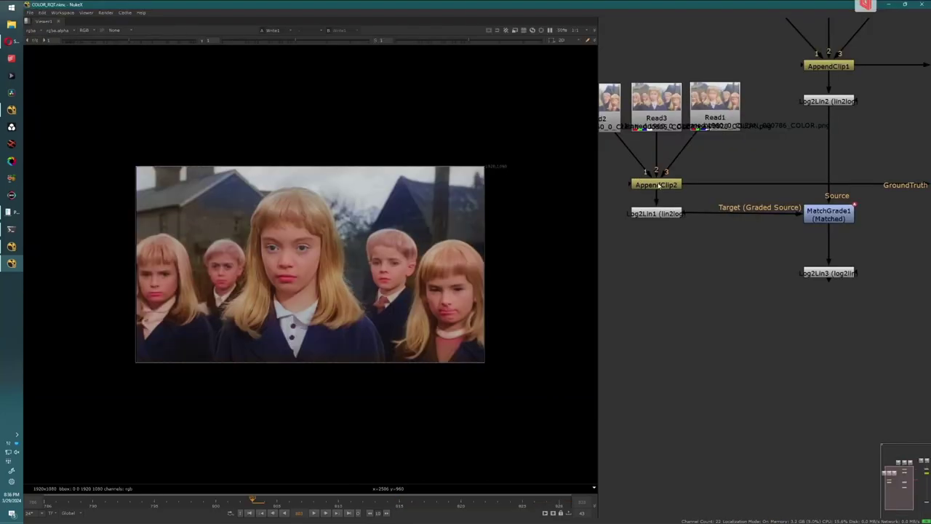
Check the script's project settings, including frame range and full size format, and close them.
scroll(751, 250, up, 2)
key(s)
drag(414, 220, 412, 100)
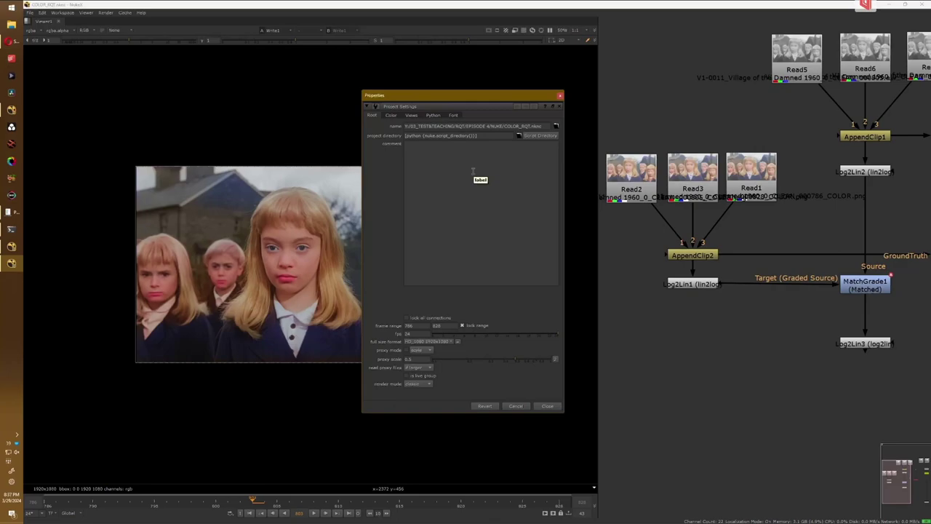
click(548, 405)
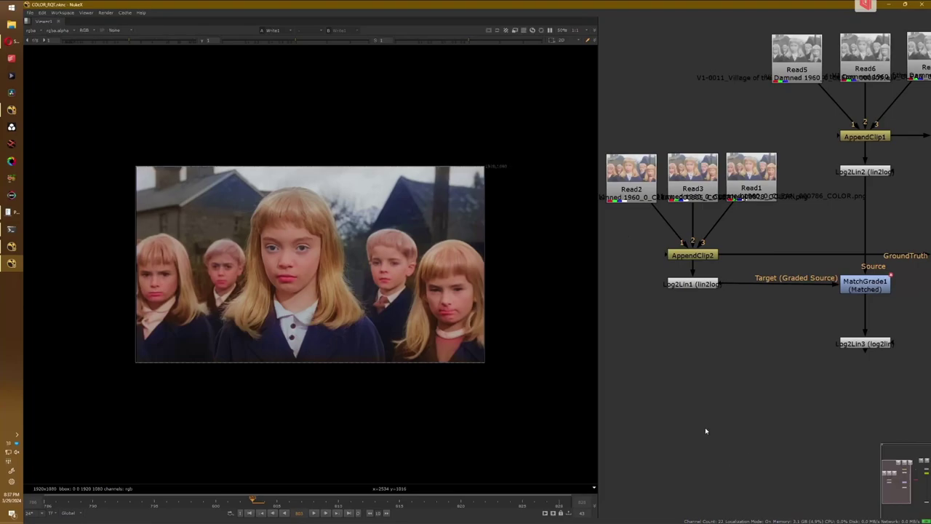
Display the colorized reference stills Read2, Read3 and Read1 one after another in the viewer.
scroll(704, 432, down, 5)
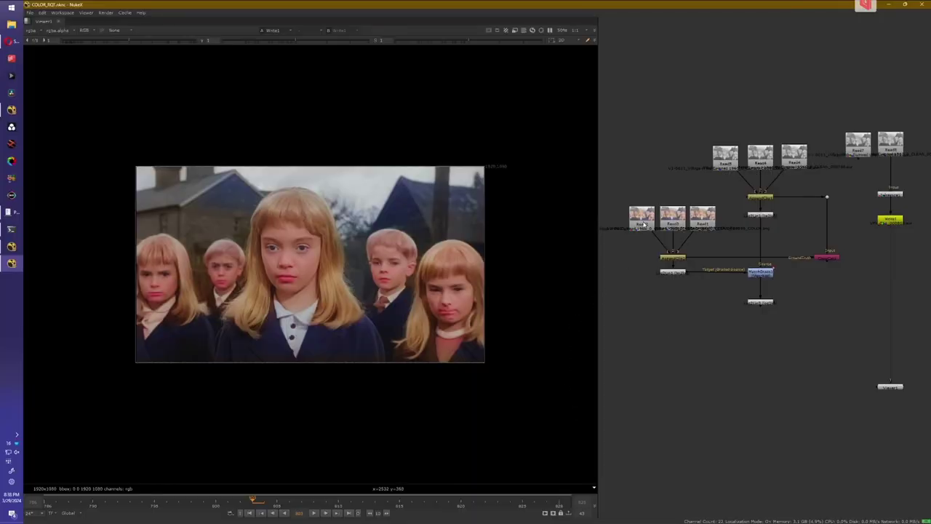
click(643, 224)
key(1)
click(676, 222)
key(1)
click(695, 222)
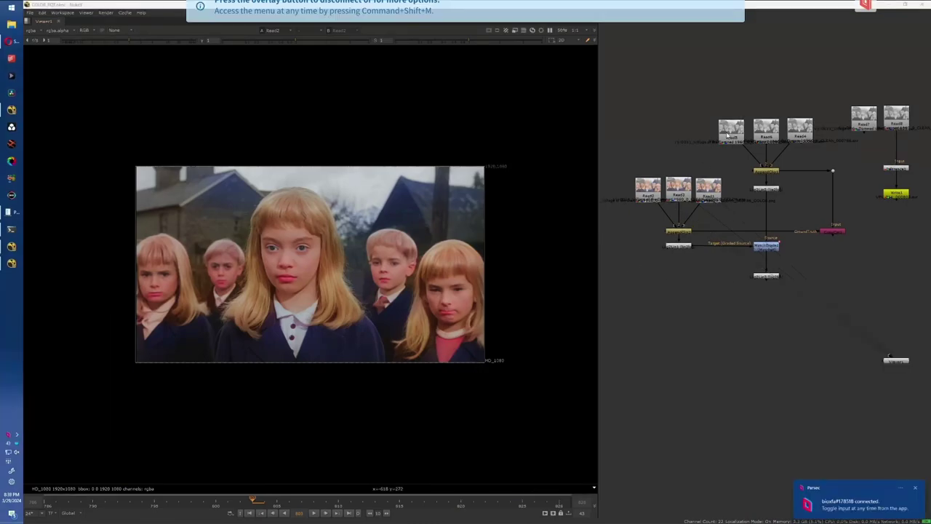
Display the matching black-and-white clean frames Read5, Read6 and Read4 one after another in the viewer.
click(727, 135)
click(766, 134)
key(1)
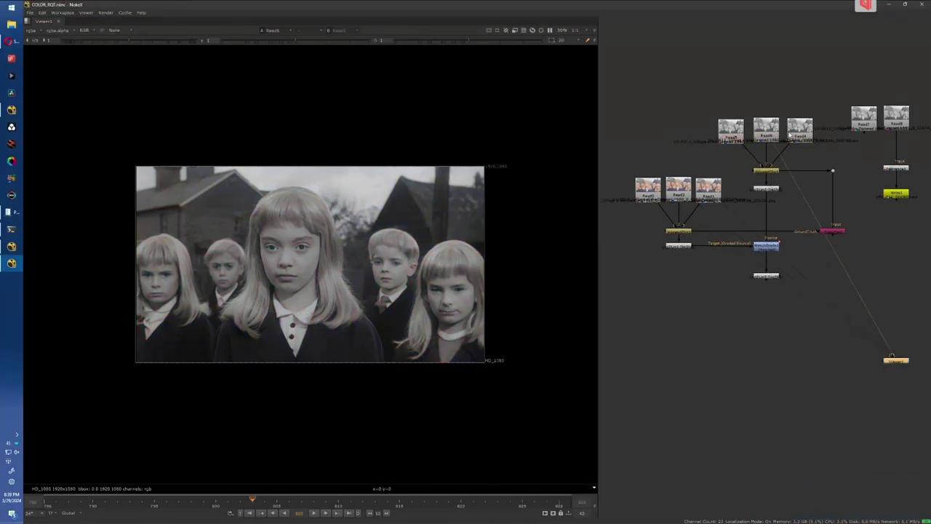
key(2)
drag(741, 134, 800, 131)
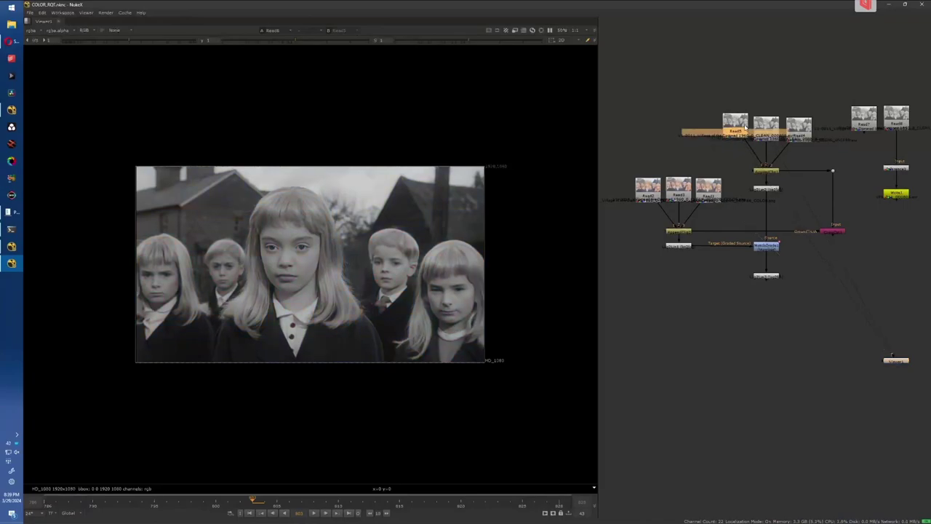
key(1)
click(758, 130)
key(1)
key(1)
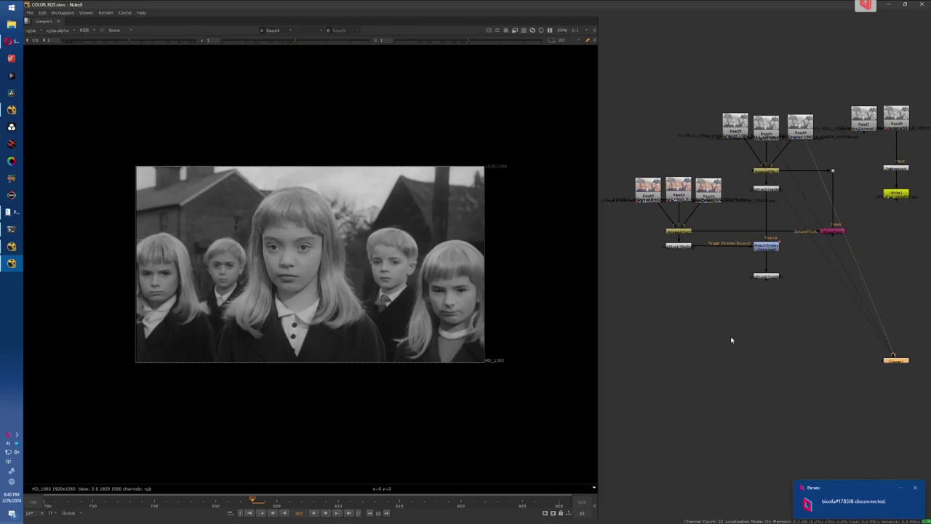
Set the project frame range to 1–3 in the project settings.
scroll(713, 275, up, 2)
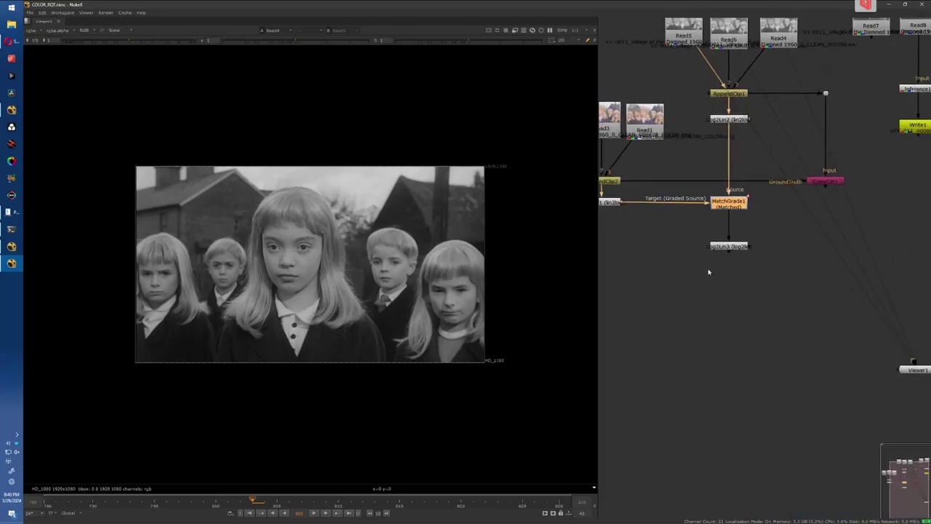
middle_drag(714, 275, 732, 321)
click(710, 323)
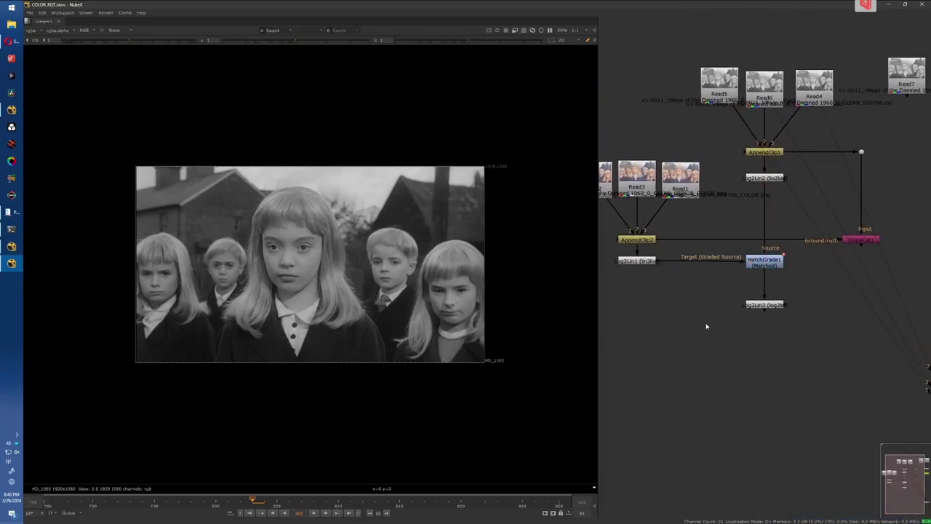
key(s)
double_click(409, 326)
text(1)
key(Tab)
text(5)
click(542, 406)
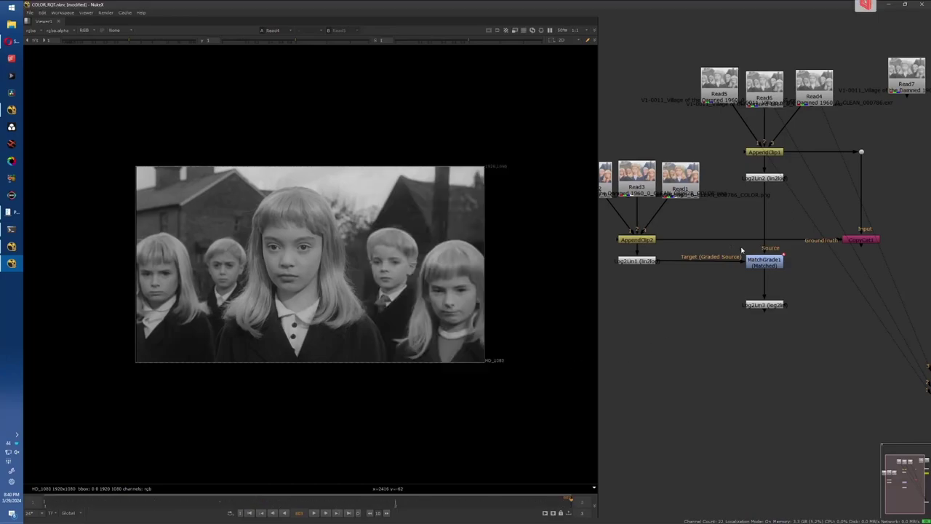
Compare a colorized still with a black-and-white clean frame by alternating them in the viewer.
click(759, 264)
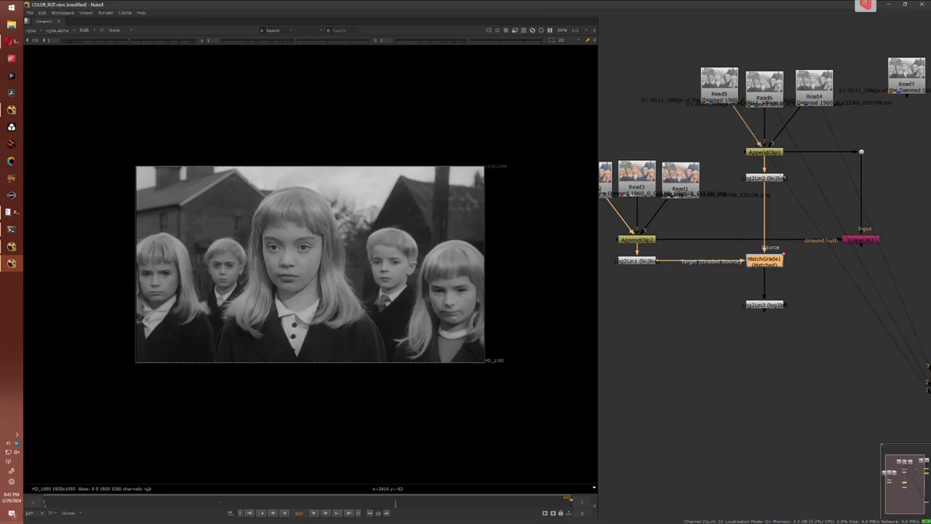
click(654, 184)
key(1)
click(754, 99)
key(2)
click(744, 112)
key(1)
key(2)
key(1)
key(2)
key(1)
key(2)
key(1)
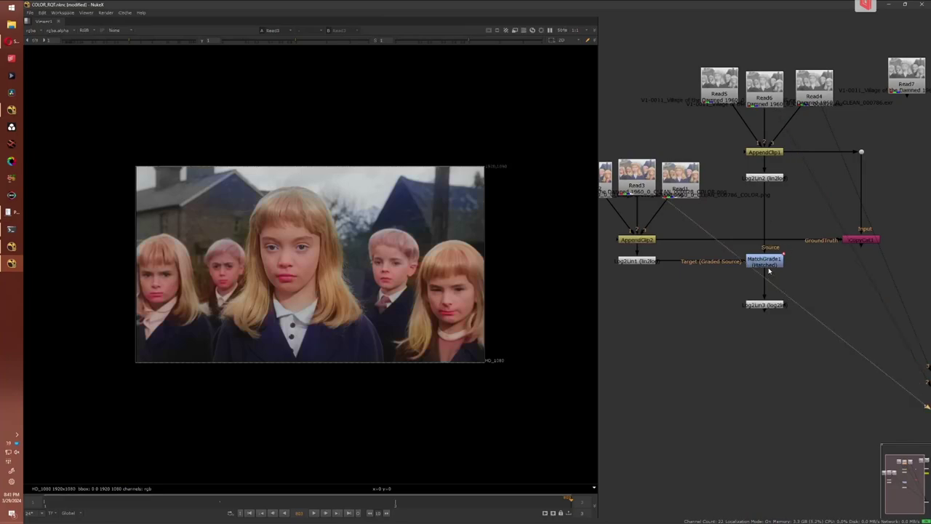
Examine the MatchGrade1 node's task, reference frame and analysis settings, and close its properties.
double_click(770, 268)
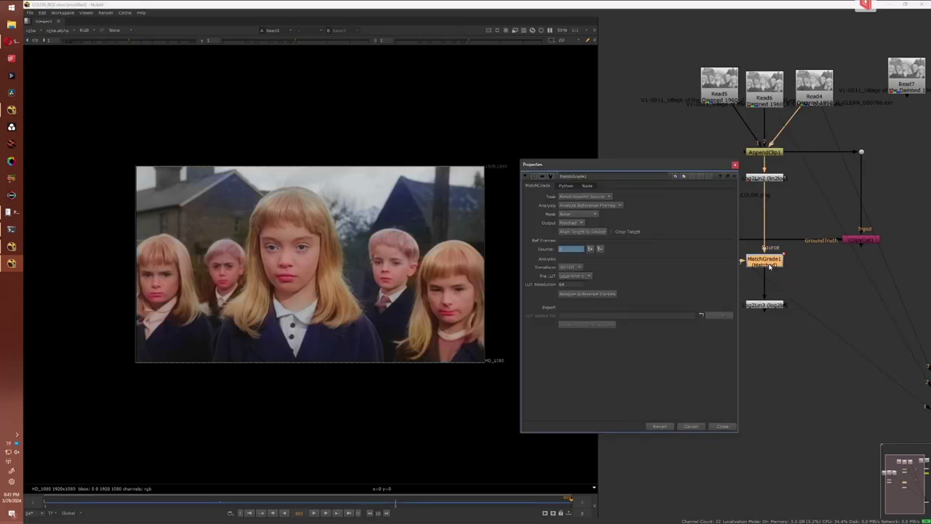
drag(657, 183, 624, 160)
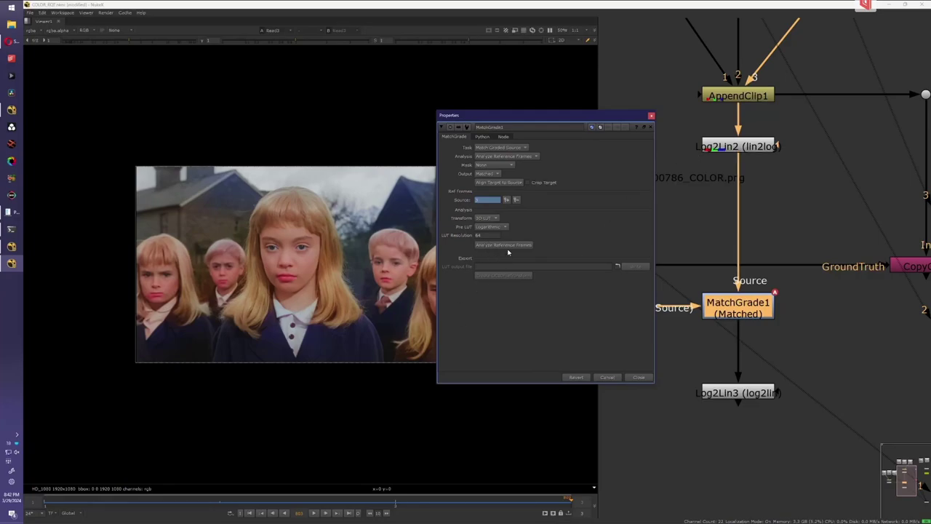
click(639, 376)
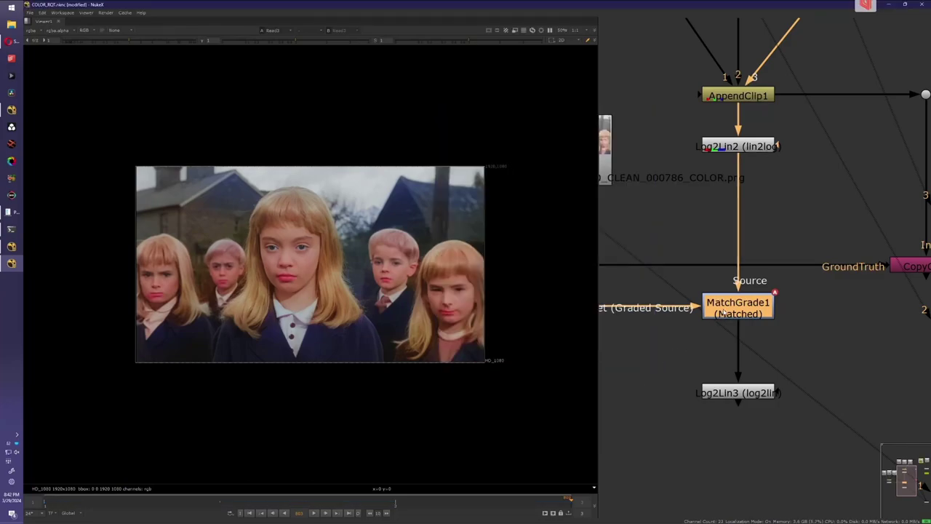
View the MatchGrade1 result through the Log2Lin3 node and inspect its place in the node graph.
click(720, 312)
key(1)
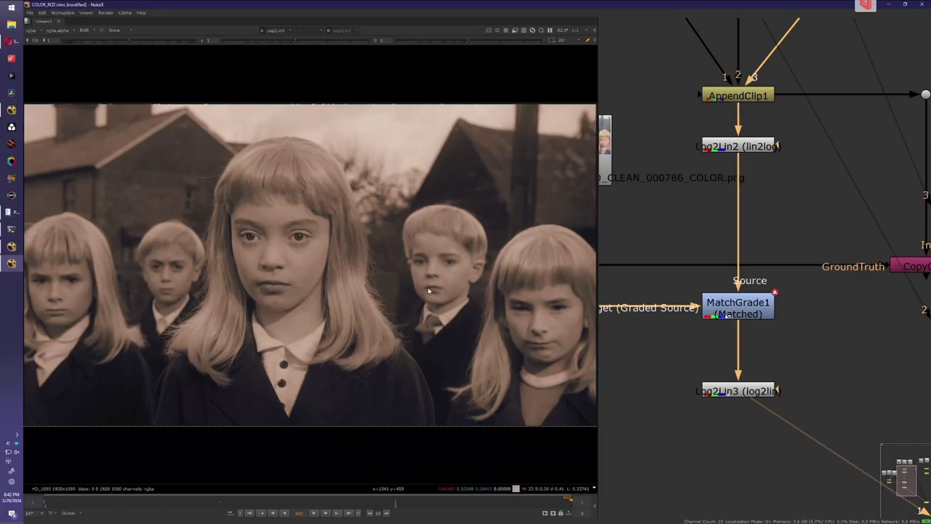
scroll(811, 317, down, 5)
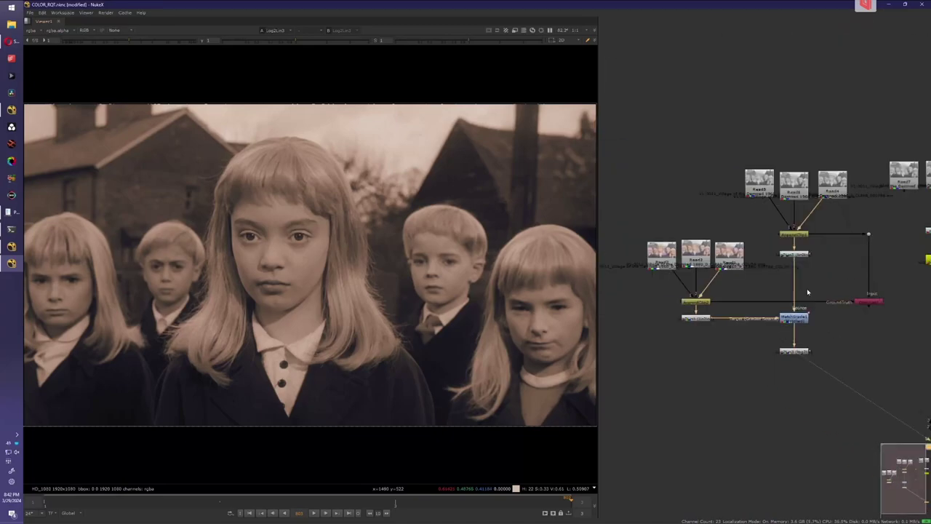
scroll(697, 263, up, 5)
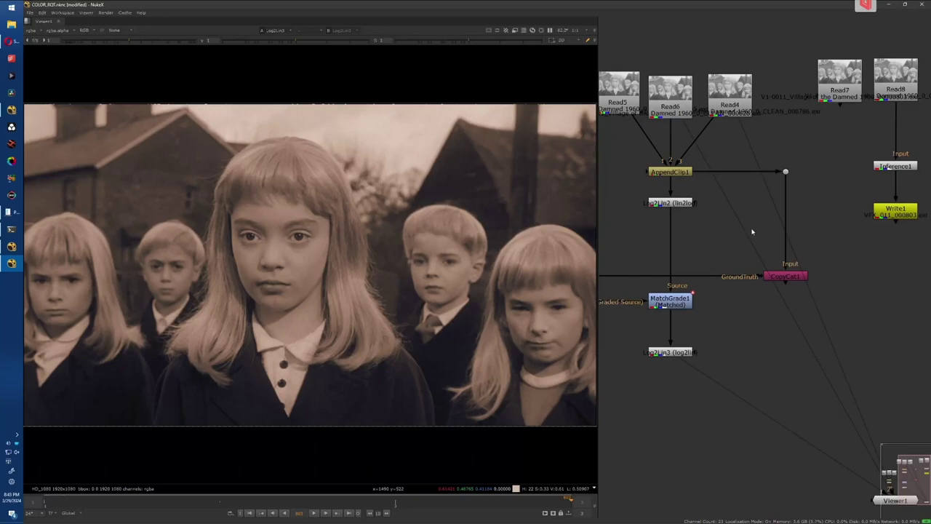
Display the black-and-white Read6 frame and a colorized reference still to compare the CopyCat input with its ground truth.
mouse_move(746, 241)
alt+middle_down()
mouse_move(762, 224)
mouse_move(743, 239)
alt+middle_up()
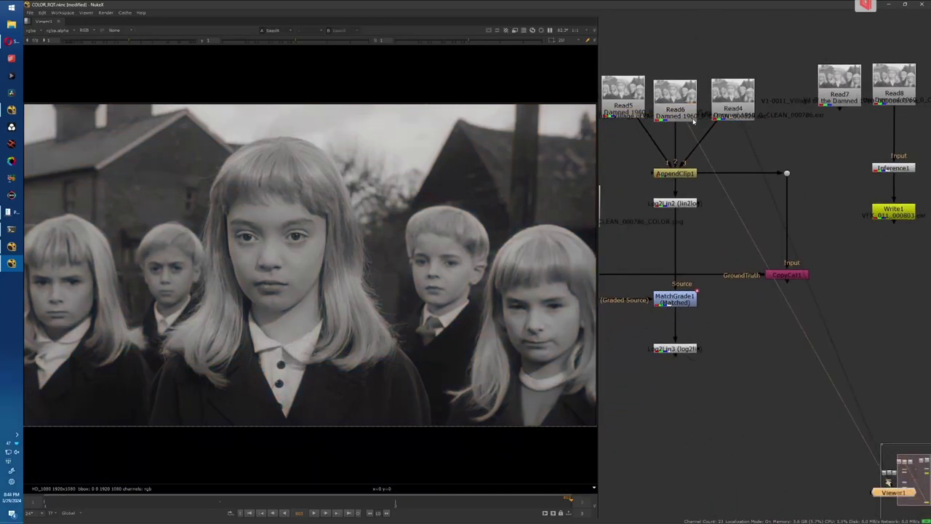
middle_drag(719, 289, 824, 250)
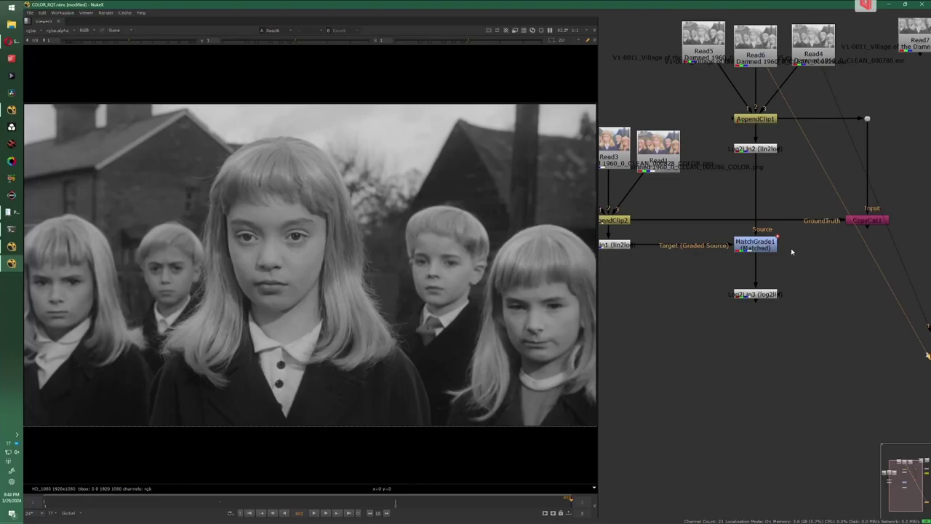
click(622, 160)
key(1)
click(693, 134)
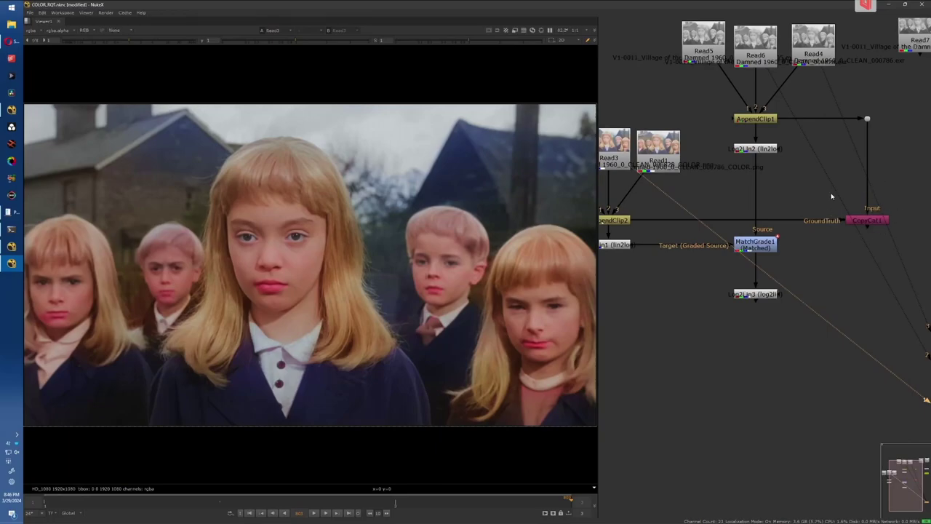
Set the CopyCat1 node's data directory to the training2 folder and make it the relative path ./training2/.
double_click(850, 221)
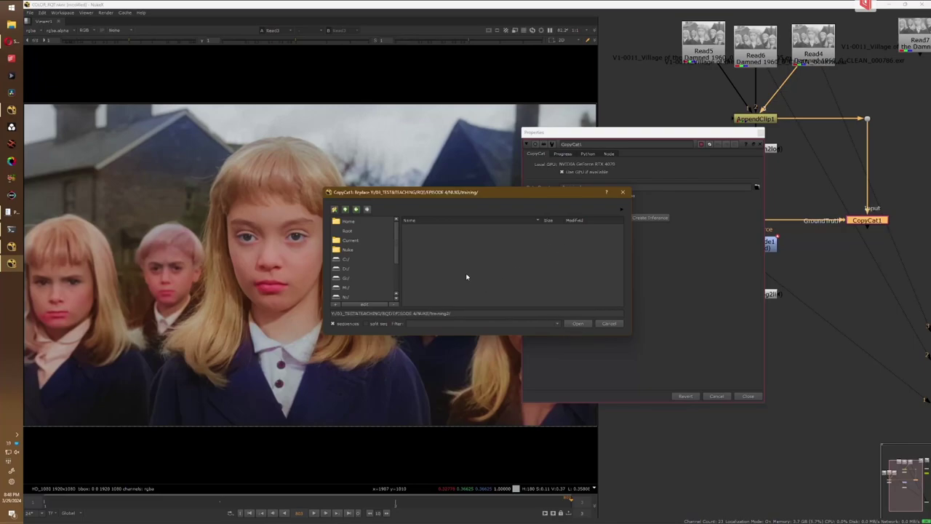
drag(472, 203, 472, 192)
click(578, 313)
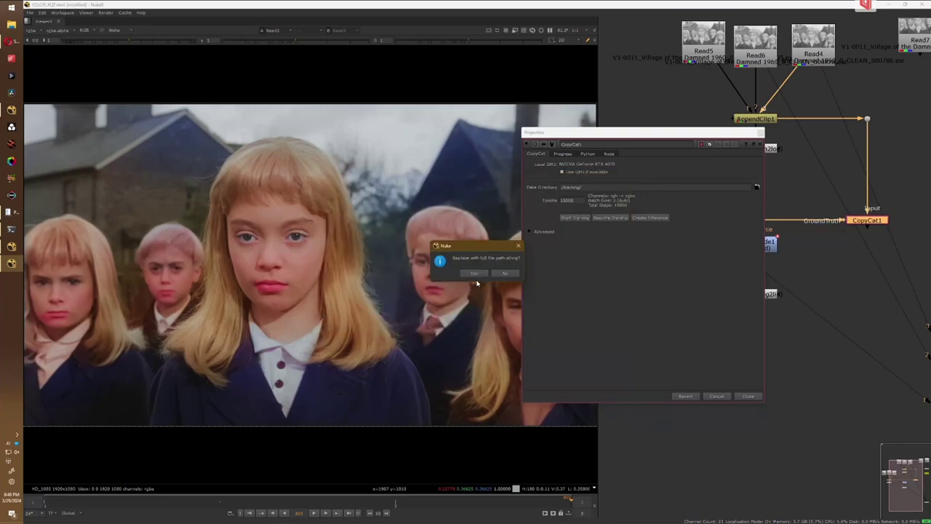
click(475, 275)
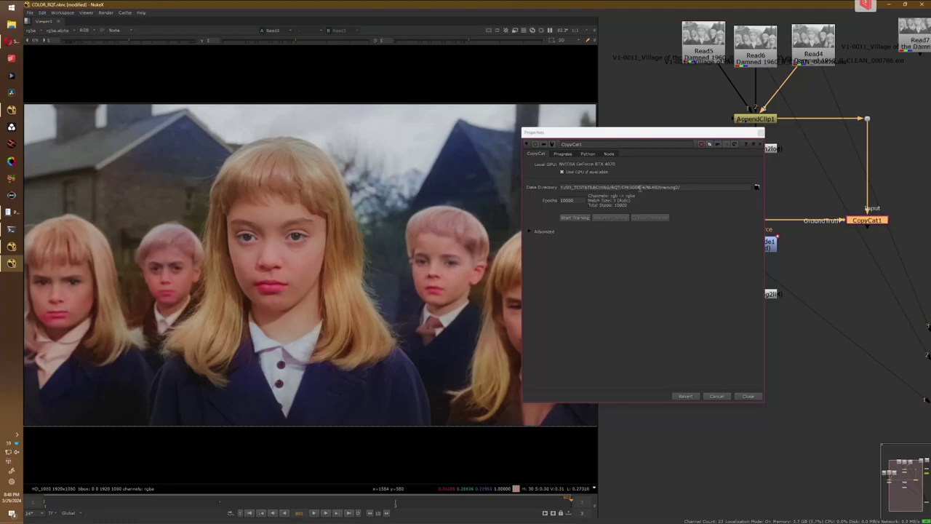
drag(657, 188, 523, 205)
text(./)
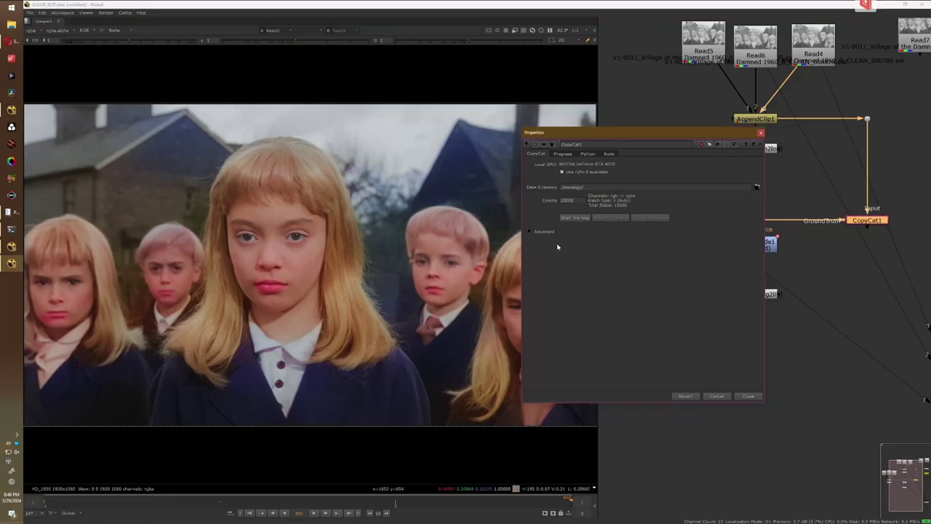
Check the advanced CopyCat1 settings and start the training with 10000 epochs.
click(543, 232)
click(533, 232)
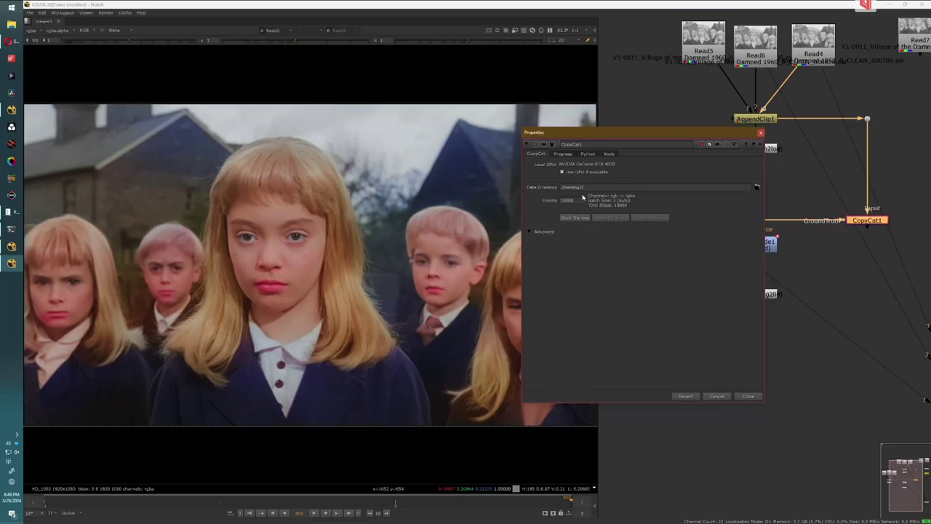
mouse_move(611, 165)
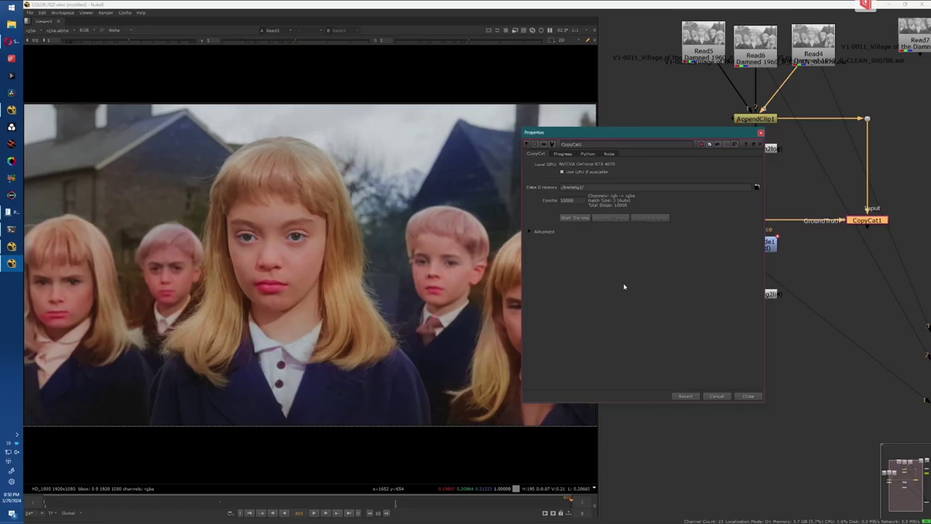
click(575, 218)
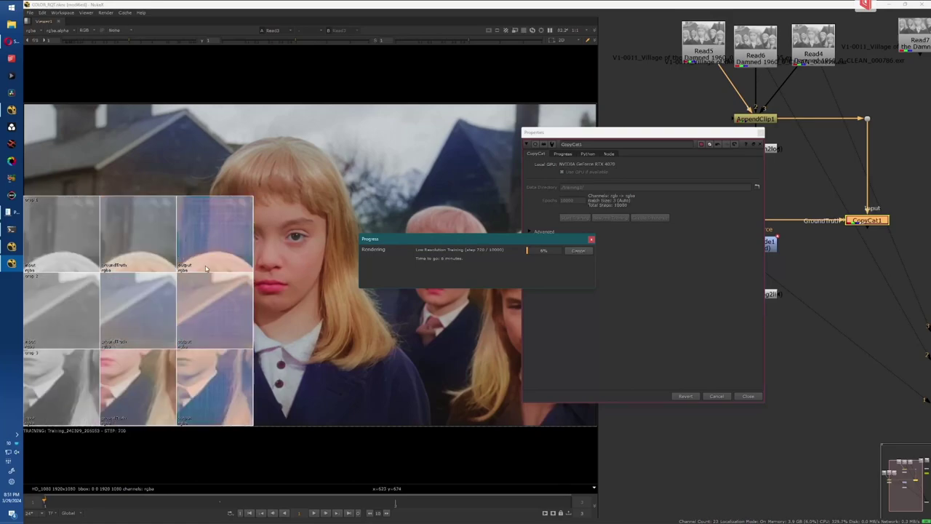
Enlarge the CopyCat1 properties, examine the training loss graph on a log scale, and close the properties.
click(566, 155)
drag(755, 347, 842, 434)
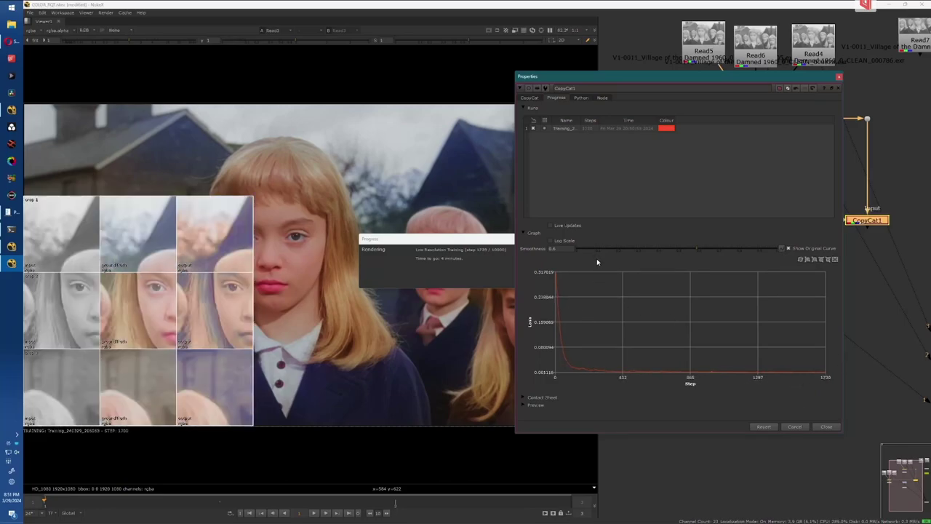
click(551, 241)
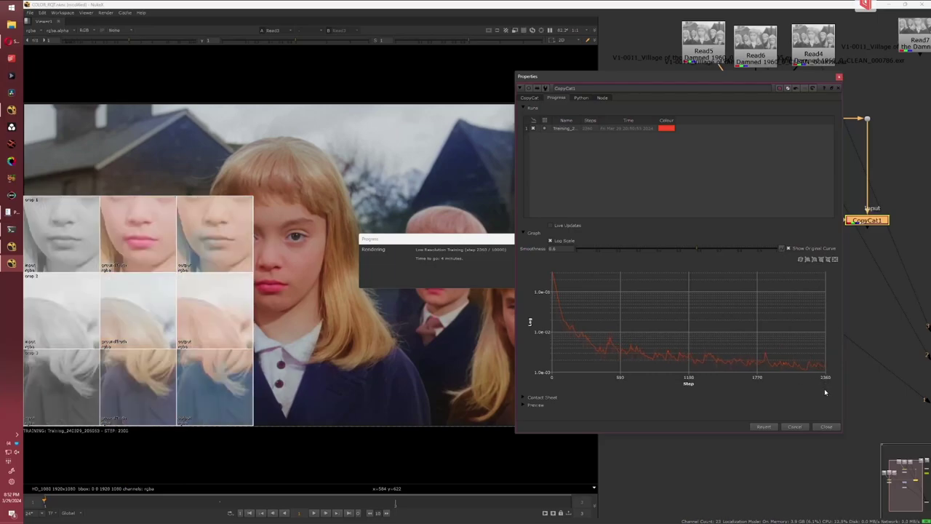
click(826, 427)
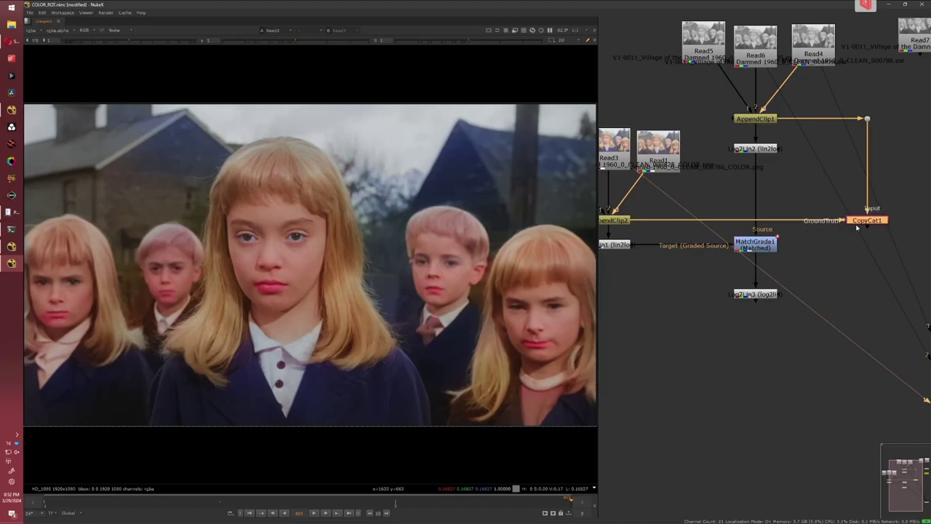
Reopen the CopyCat1 properties and create an Inference node from the finished training.
double_click(863, 223)
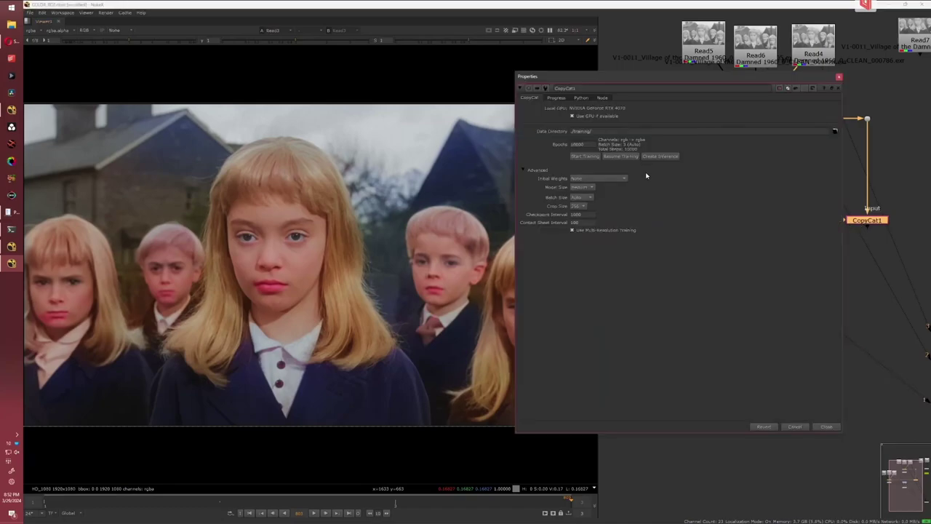
drag(654, 79, 609, 67)
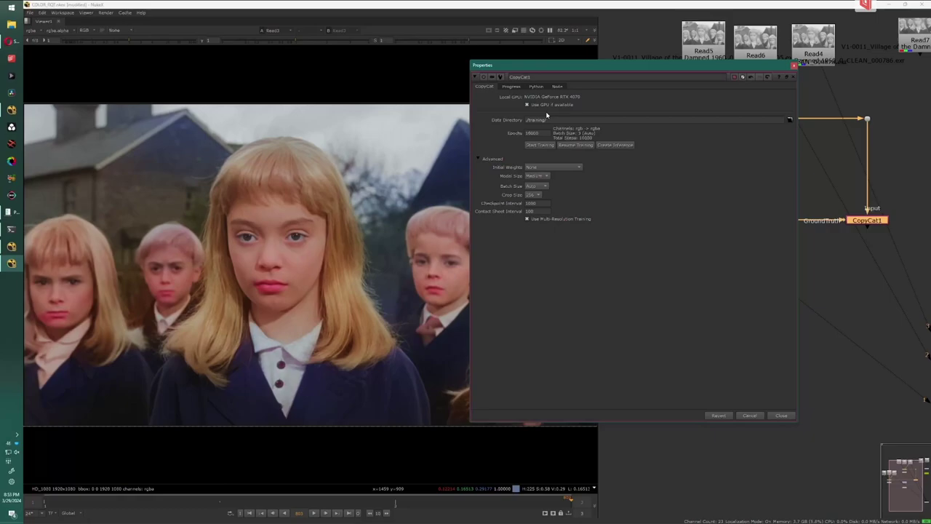
click(615, 145)
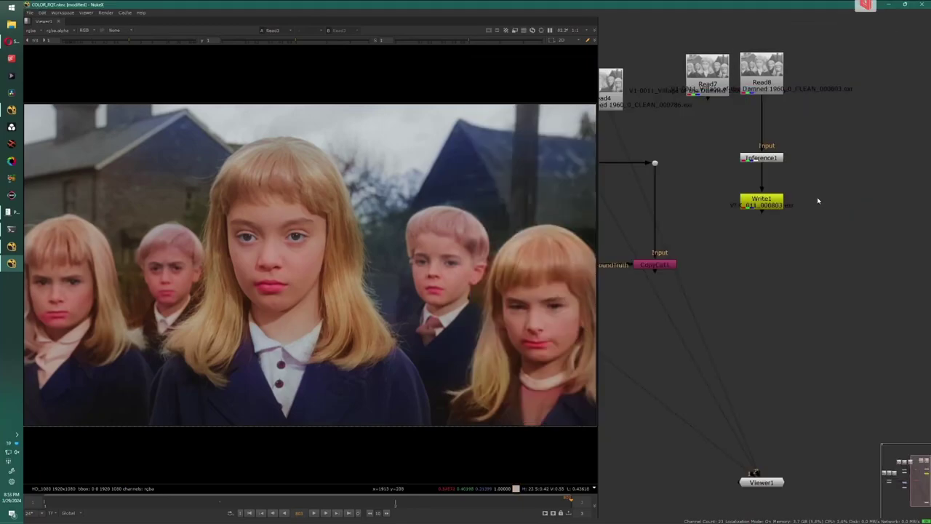
Display the black-and-white Read8 sequence feeding Inference1, check its file and frame range, and close its properties.
middle_drag(798, 127, 840, 147)
scroll(842, 146, up, 1)
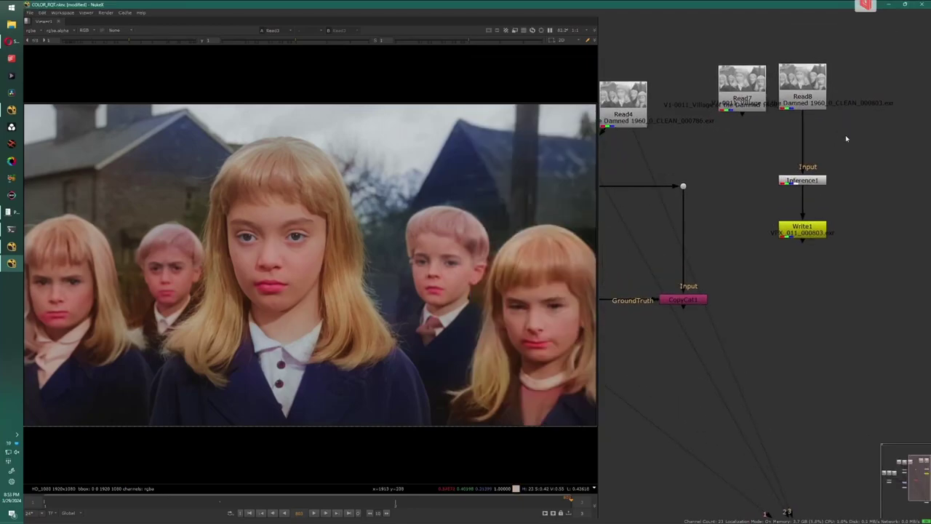
click(814, 97)
key(1)
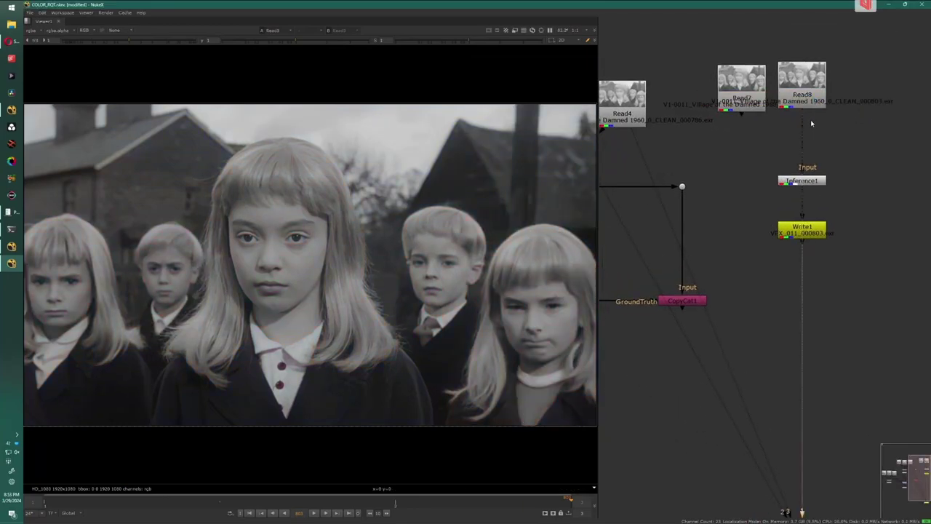
click(809, 100)
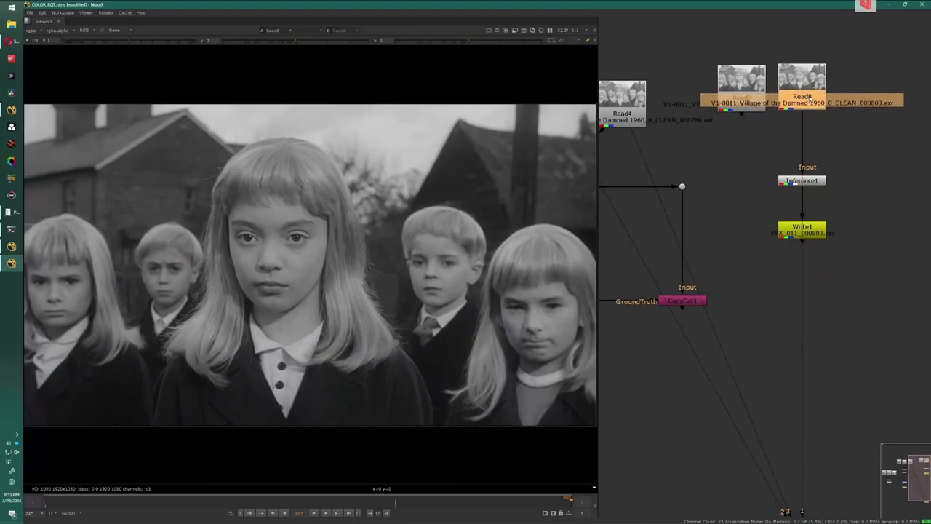
double_click(802, 97)
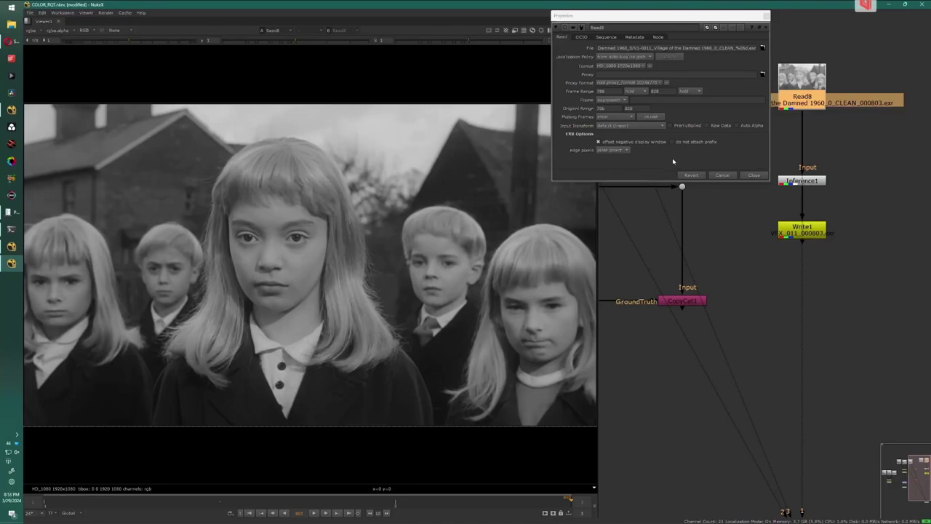
click(754, 176)
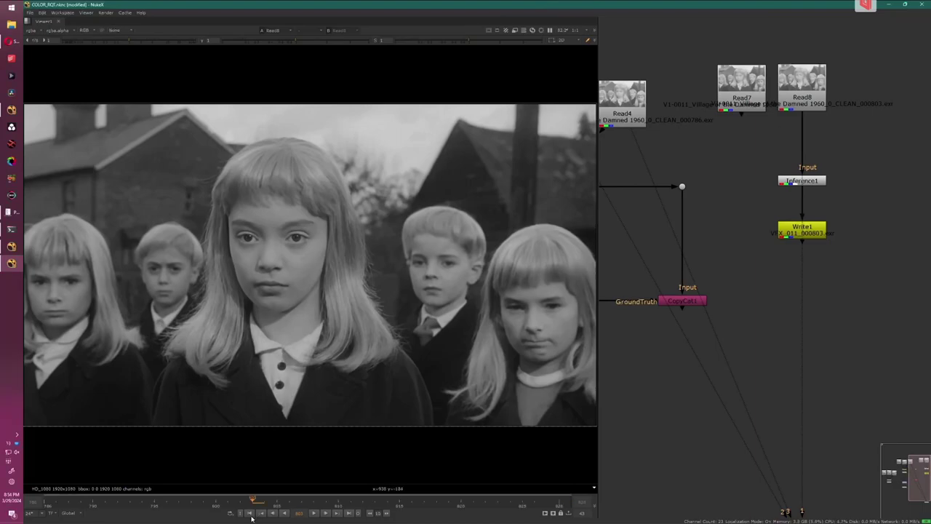
Return to the first frame, 786, and play the shot to review the Inference1 colorization.
click(250, 513)
click(782, 98)
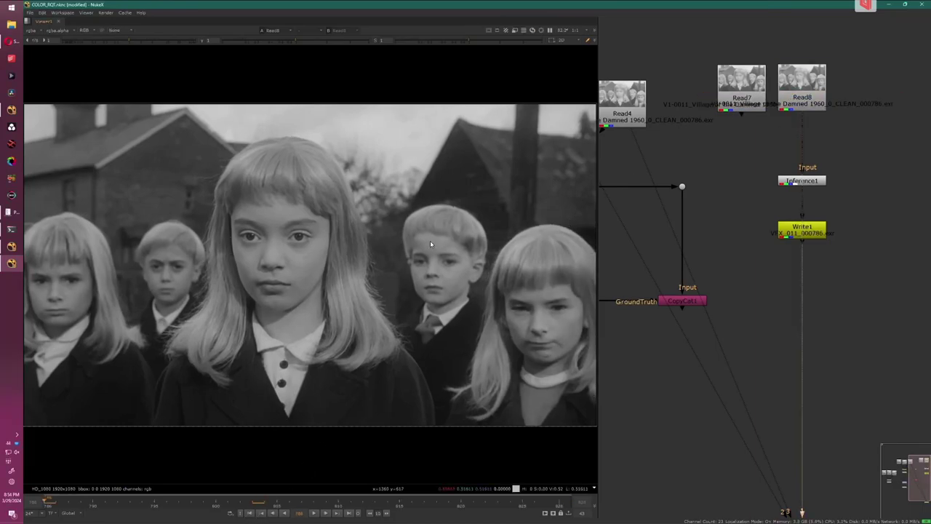
key(l)
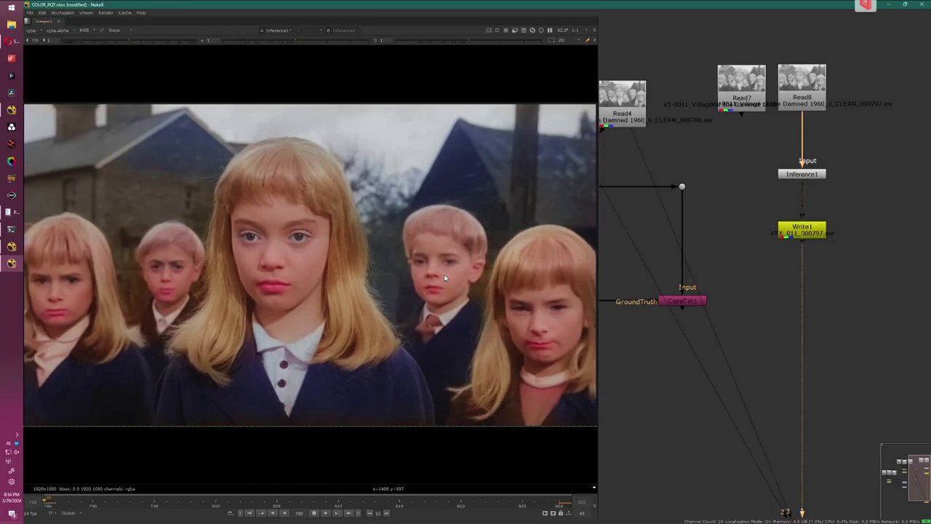
Open the colorization script for shot V1-0007, accept the non-commercial notice, and maximize its window.
key(f)
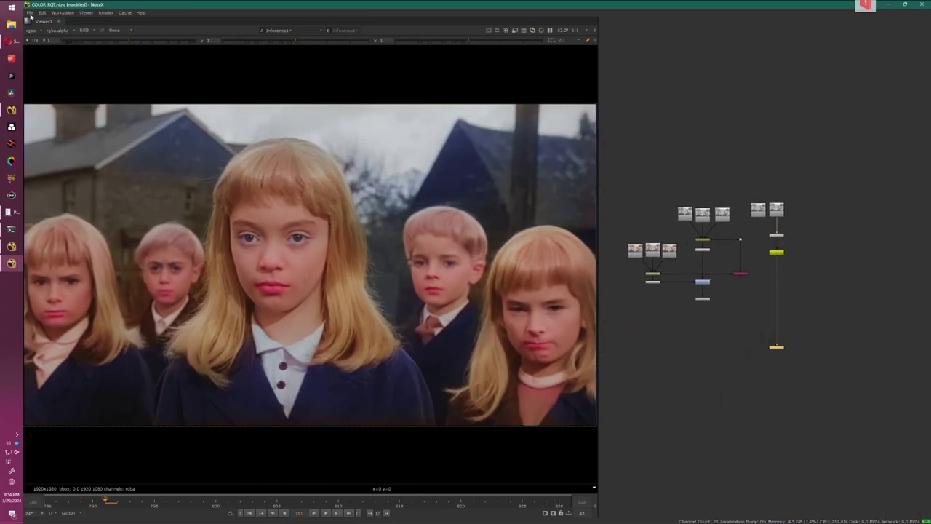
click(31, 13)
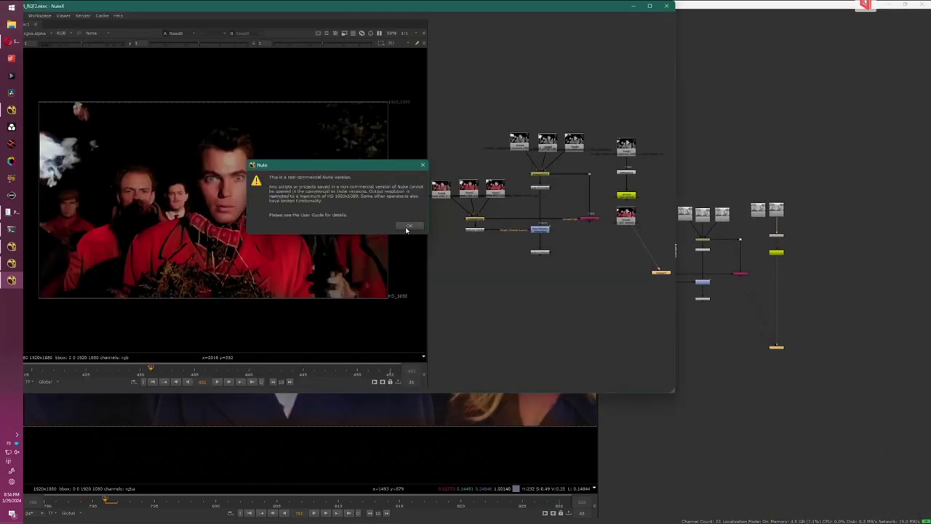
click(407, 226)
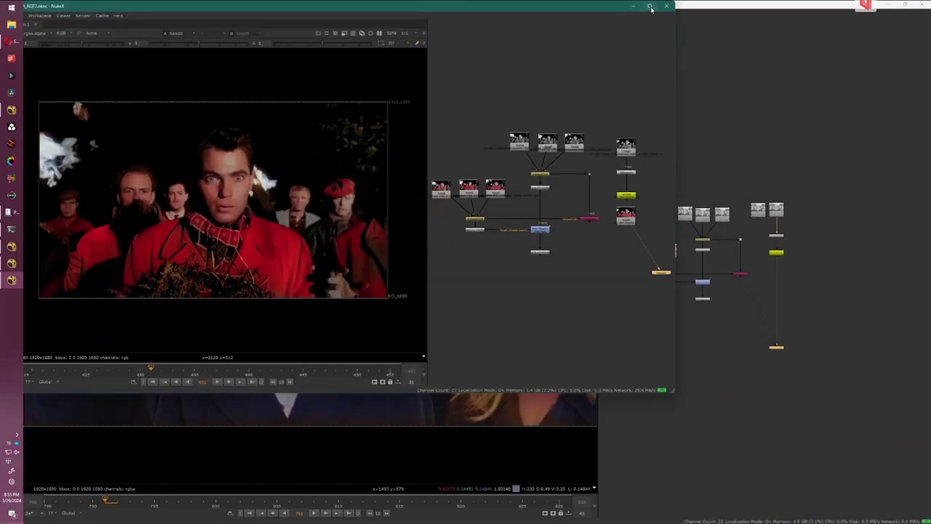
click(650, 7)
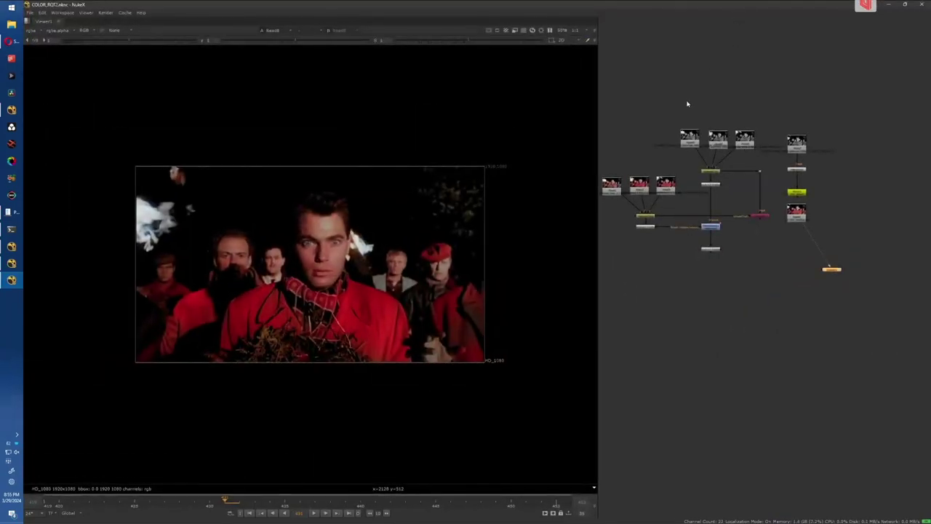
View the black-and-white CopyCat input frames Read4, Read5 and Read6 one after another.
scroll(688, 110, up, 4)
middle_drag(710, 59, 712, 80)
click(764, 195)
key(1)
click(812, 195)
key(1)
click(714, 191)
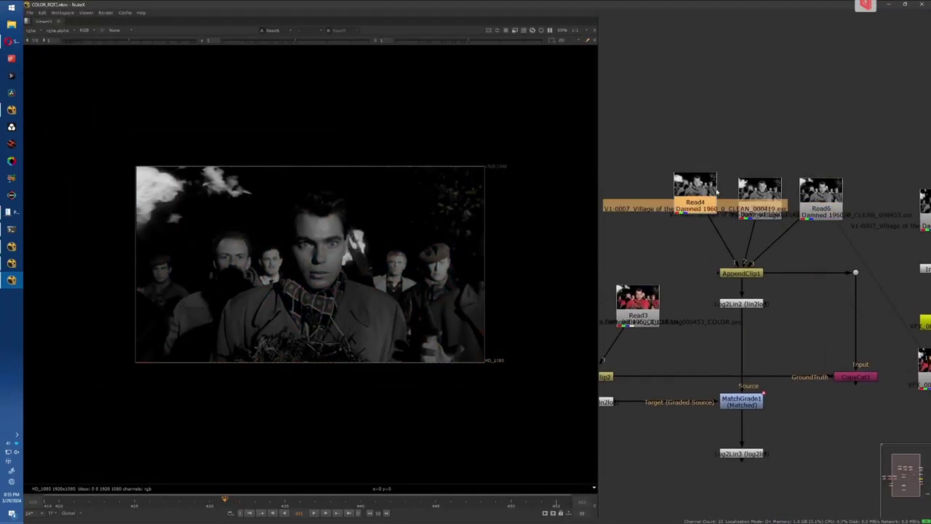
key(1)
click(728, 191)
key(2)
key(3)
Compare the colorized reference stills Read1, Read2 and Read3 by alternating them in the viewer.
middle_drag(672, 209, 800, 111)
click(641, 209)
key(1)
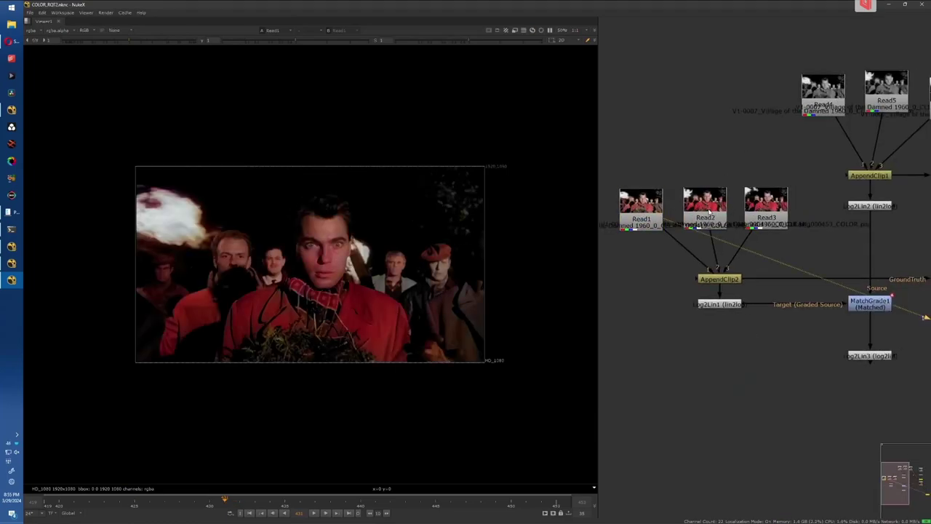
click(709, 211)
key(2)
click(765, 209)
key(3)
key(1)
key(2)
key(3)
key(1)
key(2)
key(3)
key(2)
key(3)
key(1)
key(3)
key(1)
key(2)
key(1)
Display the rendered color result in Read8 and fit it to the viewer.
middle_drag(796, 308, 631, 290)
middle_drag(798, 238, 675, 270)
click(770, 281)
key(1)
key(f)
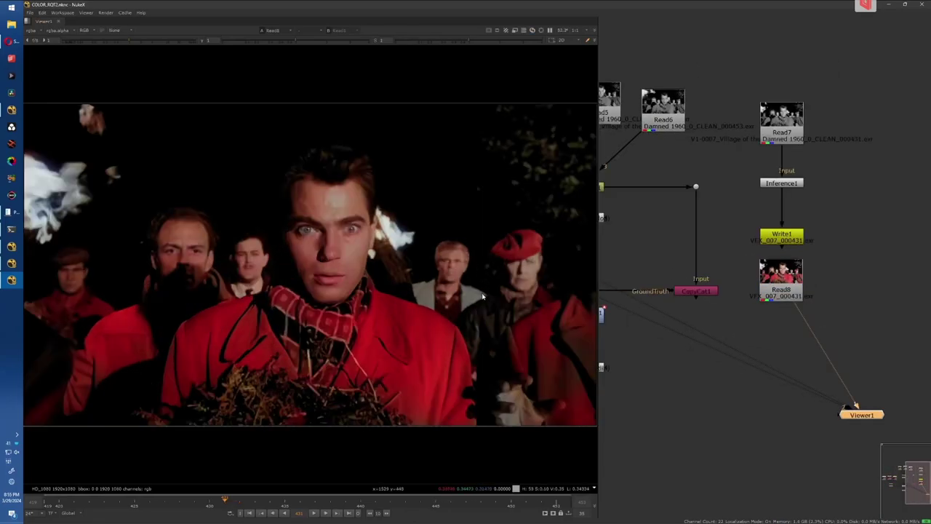
Check the CopyCat1 settings, close its properties, and play the rendered Read8 sequence.
middle_drag(623, 291, 719, 275)
double_click(784, 276)
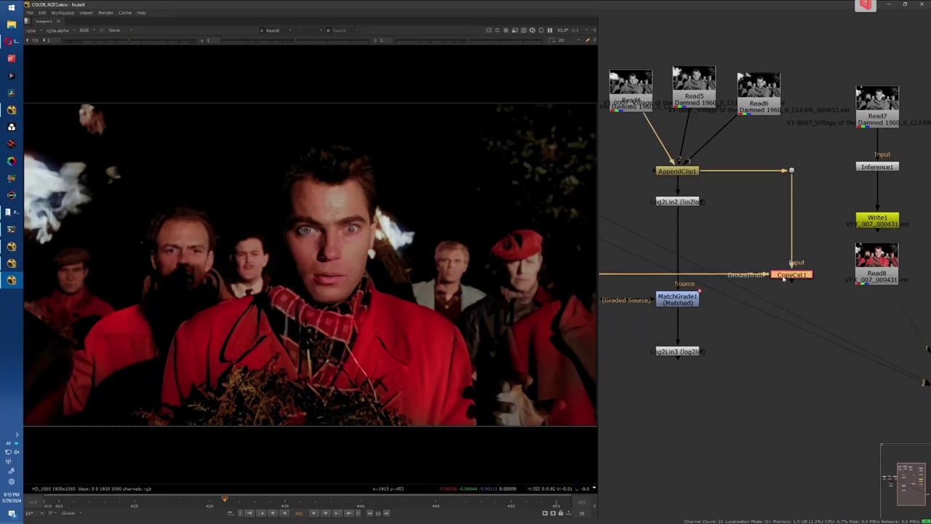
click(759, 230)
drag(867, 260, 870, 260)
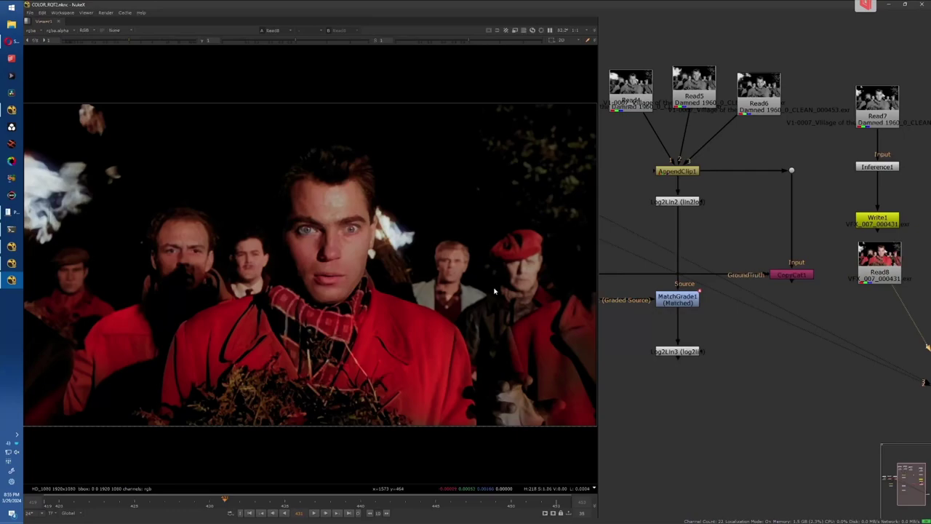
key(l)
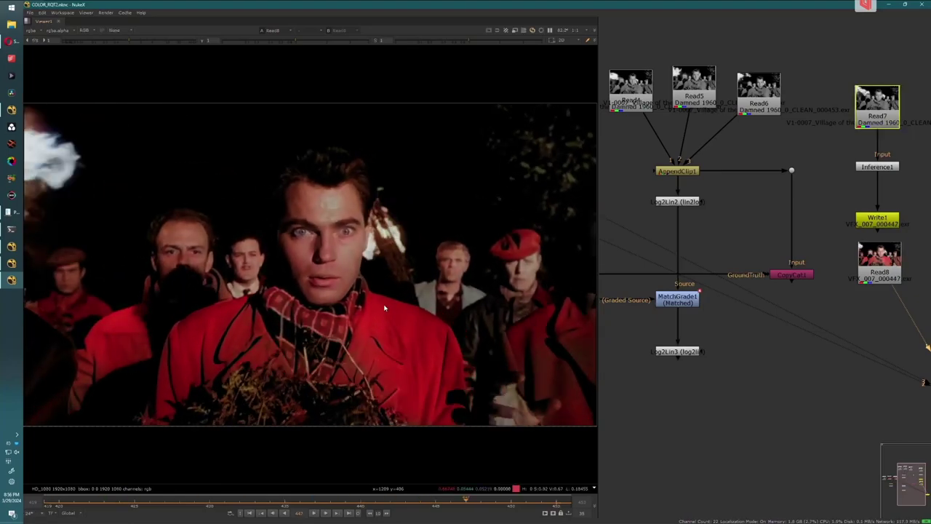
Open the colorization script for the aerial airplane shot and maximize its window.
click(30, 12)
click(33, 16)
click(30, 12)
click(44, 29)
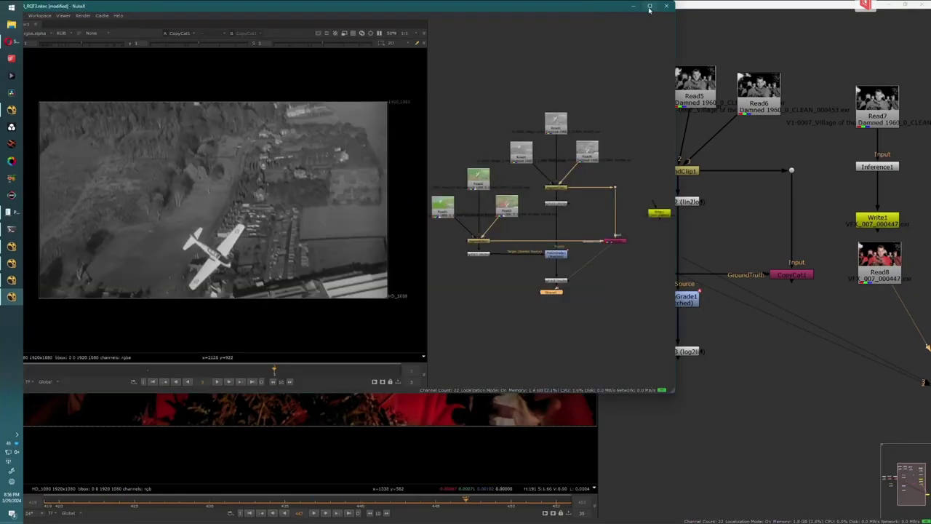
click(649, 7)
Fit the airplane frame to the viewer and compare its three colorized reference stills by alternating them.
key(f)
click(620, 200)
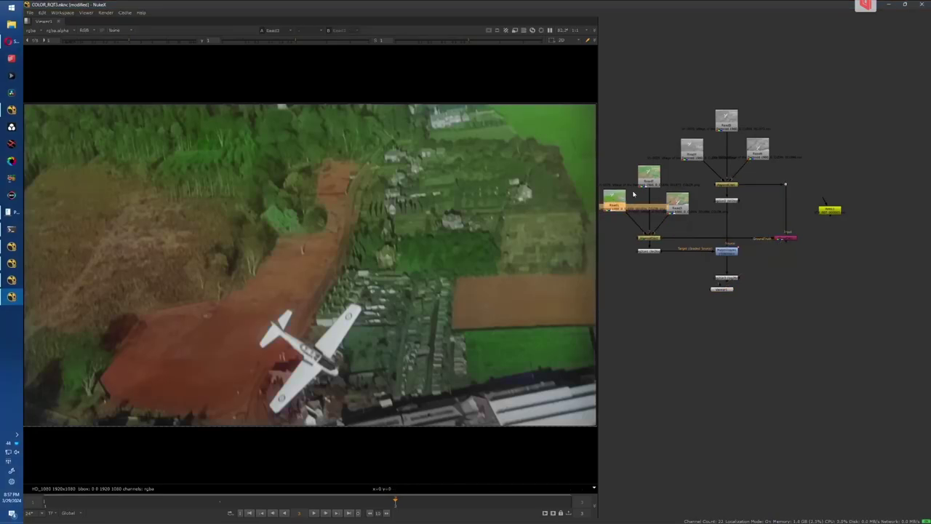
key(1)
click(651, 179)
key(1)
click(674, 202)
key(1)
click(620, 208)
key(1)
click(650, 176)
key(1)
click(678, 200)
key(1)
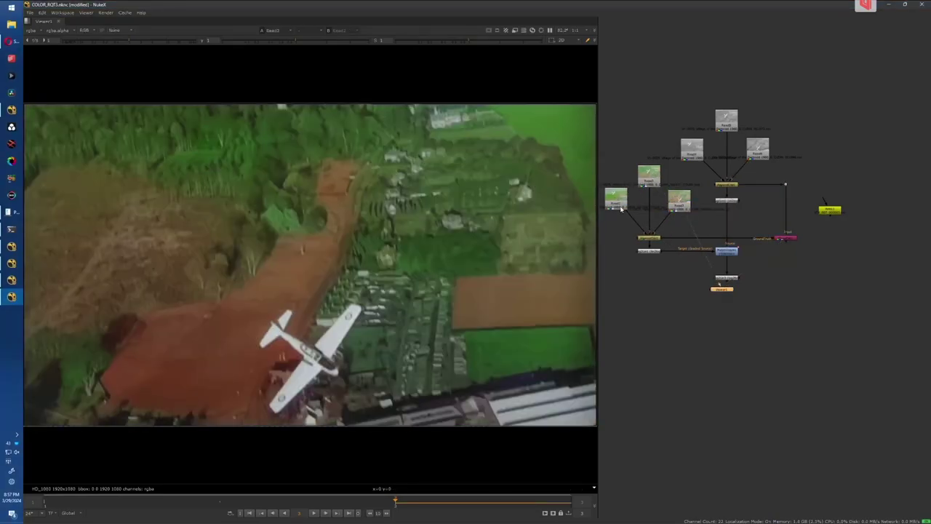
click(617, 197)
key(1)
click(644, 178)
key(1)
click(617, 198)
key(1)
click(647, 179)
key(1)
click(676, 201)
key(1)
click(619, 200)
key(1)
click(653, 180)
click(676, 200)
key(1)
click(622, 199)
key(1)
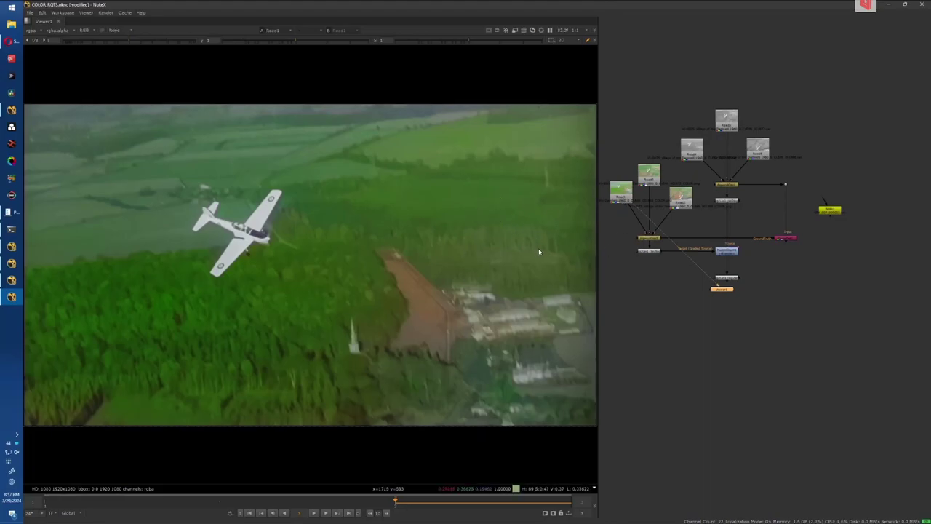
Open the CopyCat1 properties, enlarge and reposition the window, and examine the training progress graph.
double_click(785, 238)
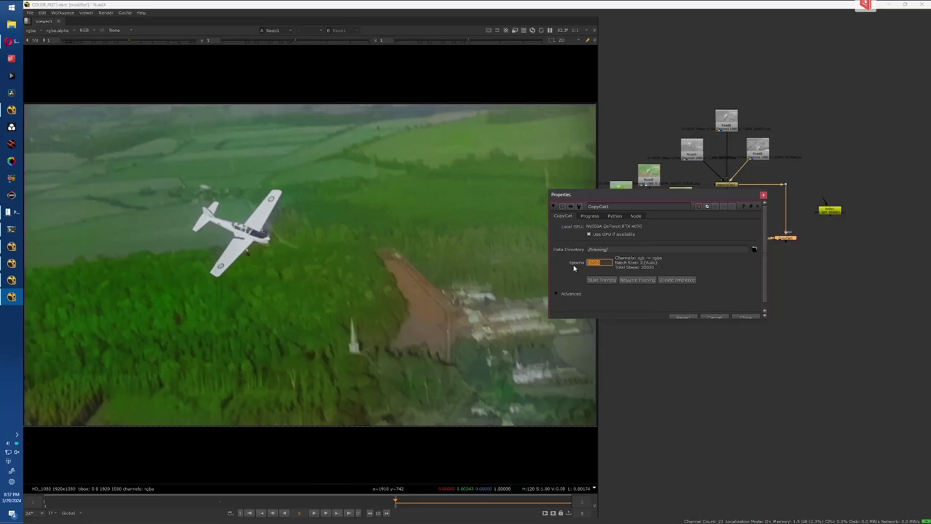
drag(765, 317, 782, 388)
drag(674, 197, 631, 181)
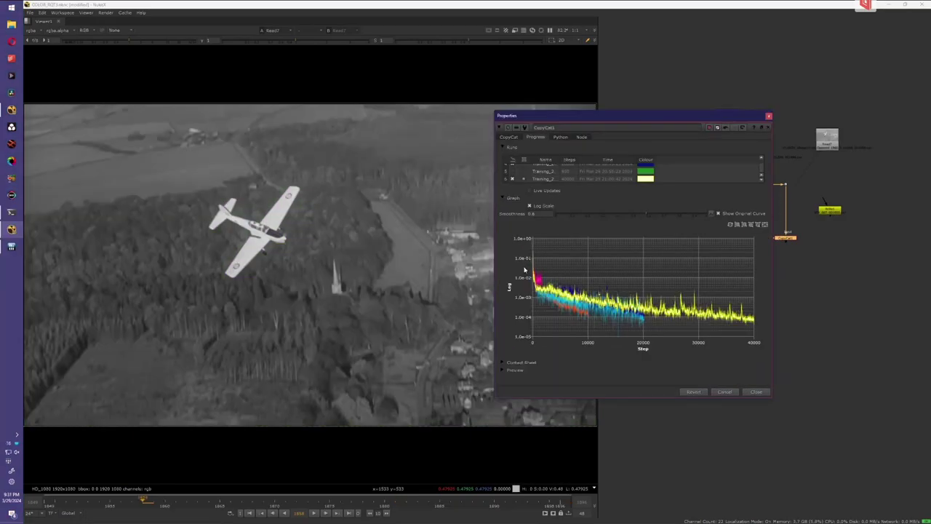
drag(641, 118, 647, 91)
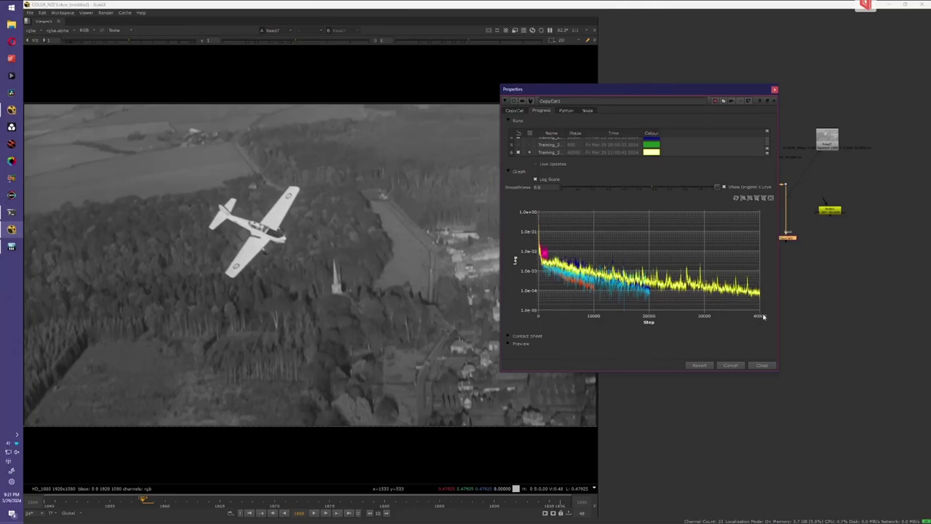
Create an Inference node from the CopyCat1 training and reposition CopyCat1 in the node graph.
click(516, 111)
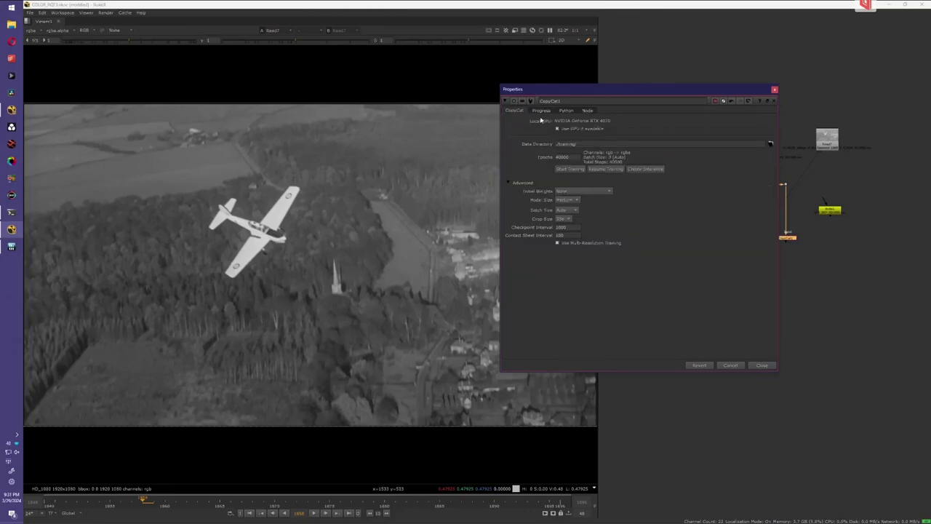
click(652, 171)
scroll(788, 279, down, 3)
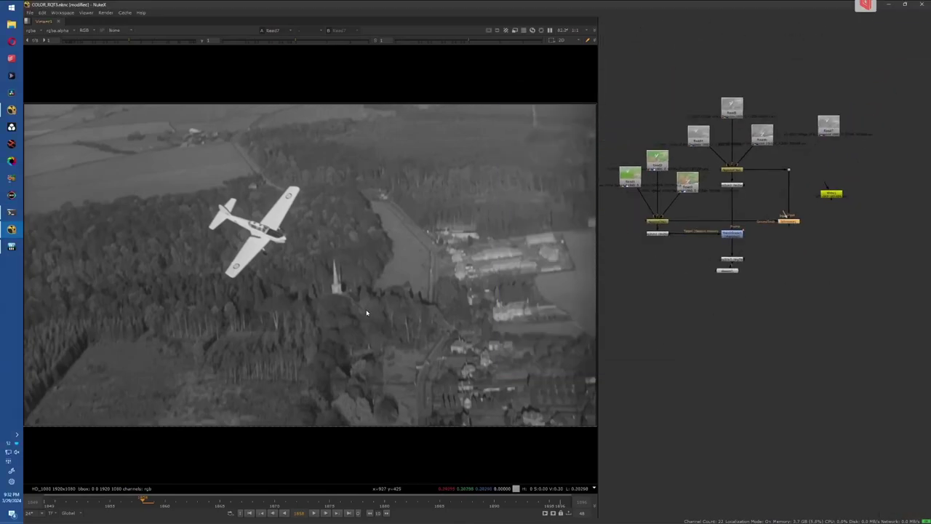
drag(789, 221, 772, 222)
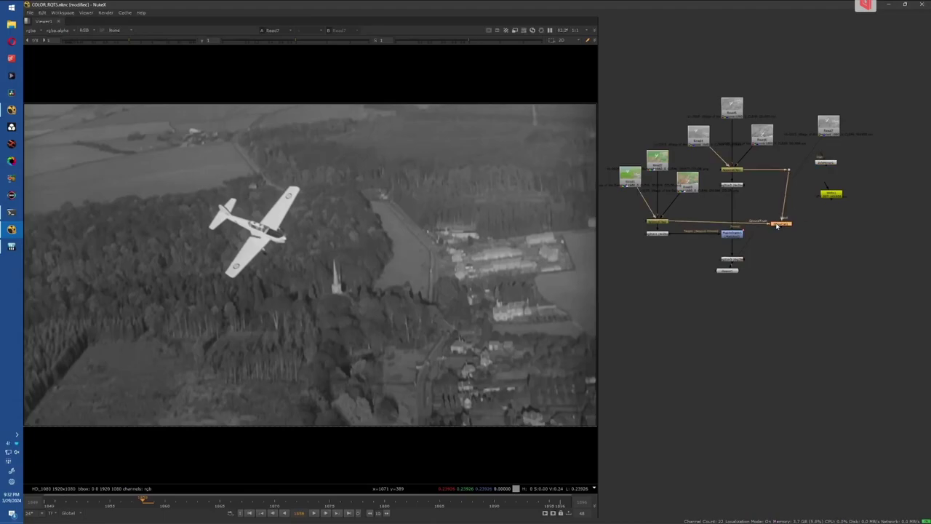
drag(780, 221, 774, 227)
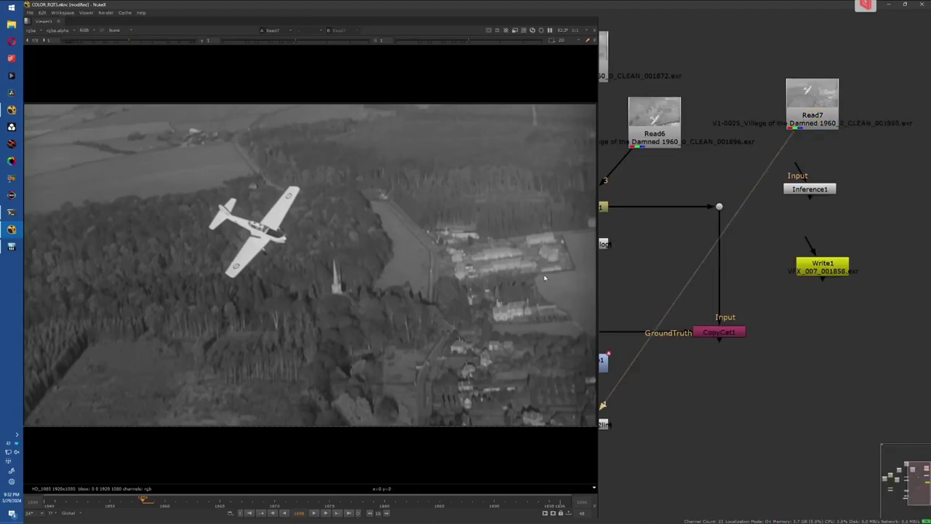
Play the Inference1 color result of the airplane shot forward and backward to review it.
key(l)
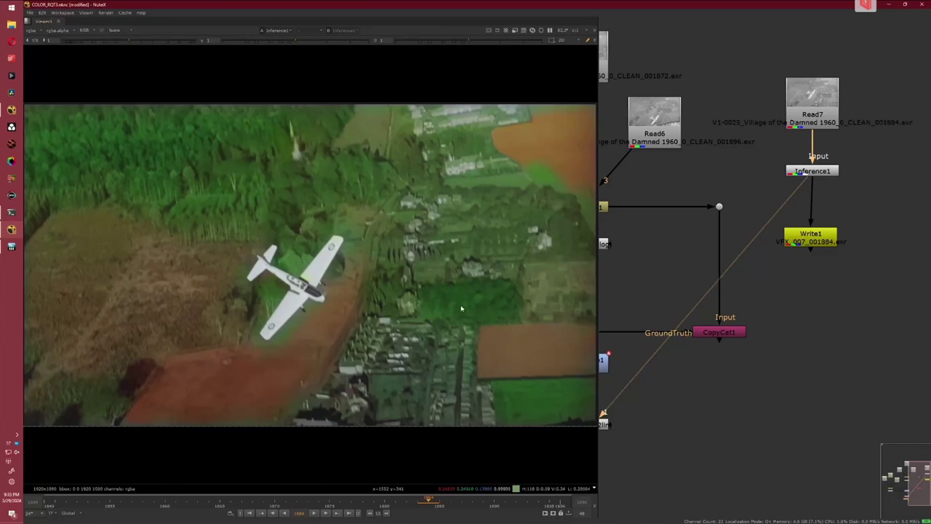
key(j)
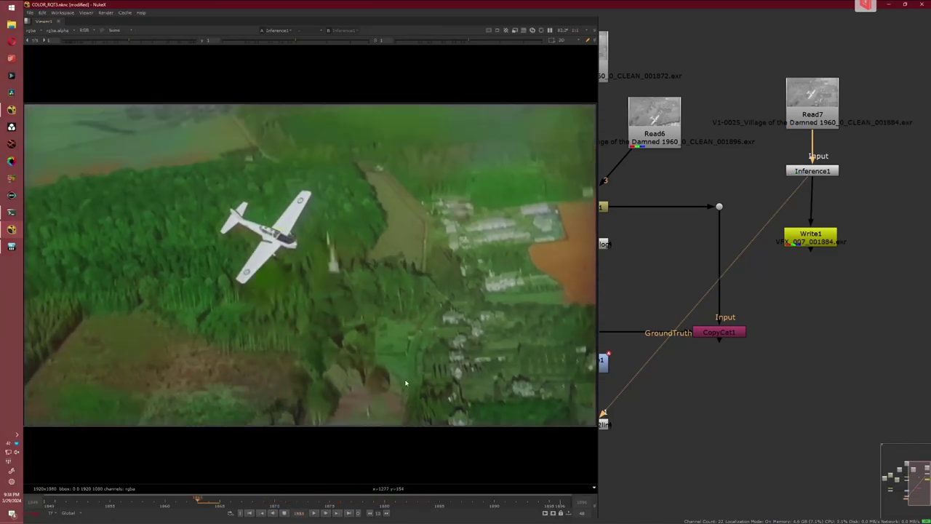
key(l)
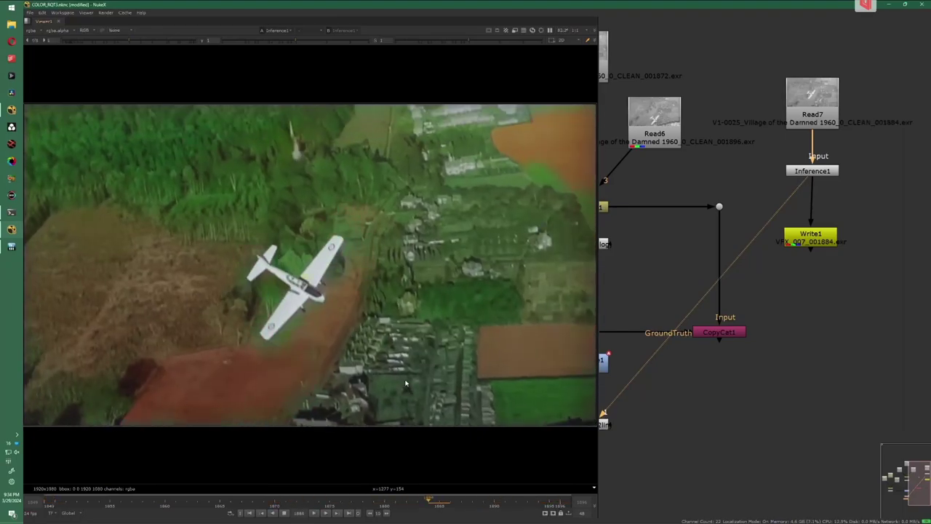
key(j)
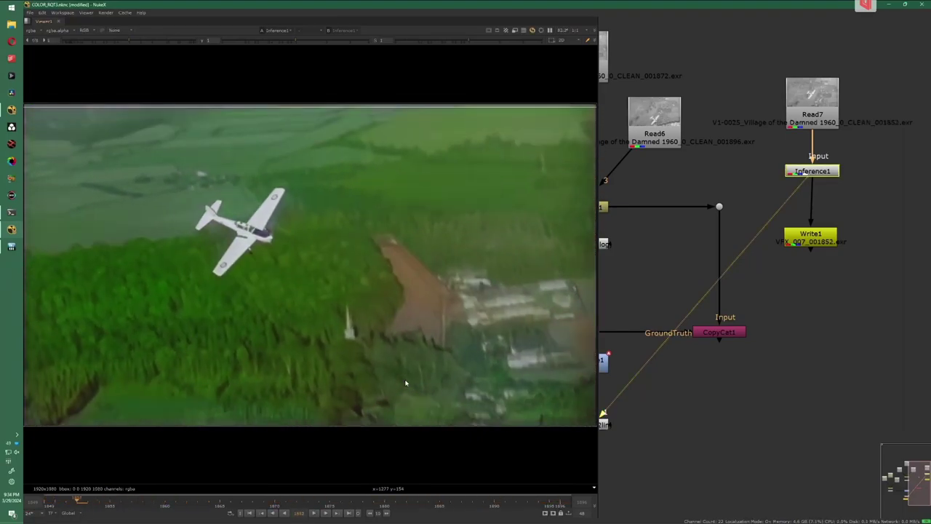